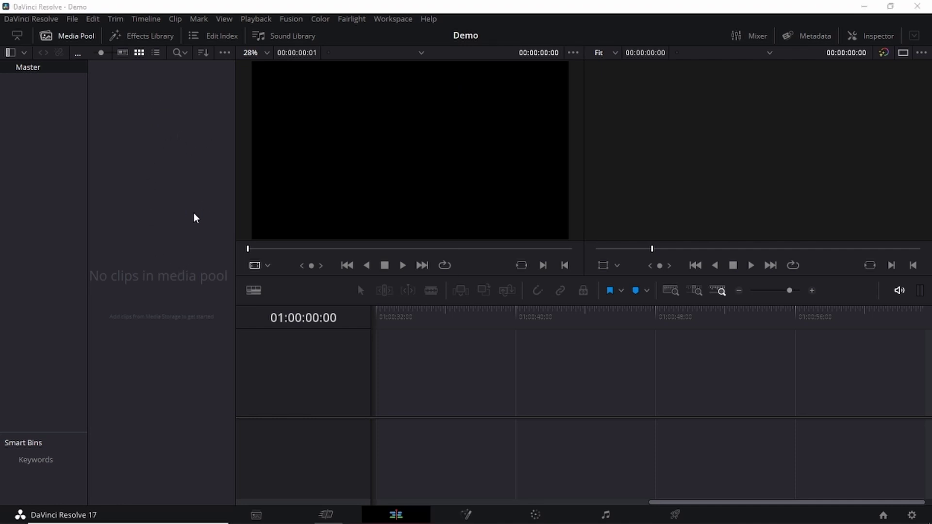
# - Import the clip 'how to protect shared notes - raw l.mov' into the media pool
pyautogui.hotkey('ctrl', 'i')
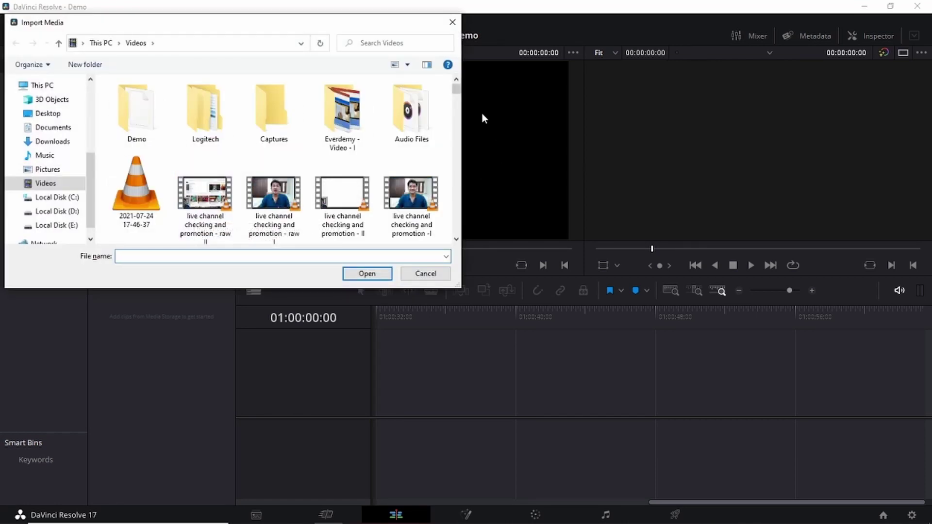
pyautogui.doubleClick(240, 255)
pyautogui.write('how to protect shared notes - raw I.mov')
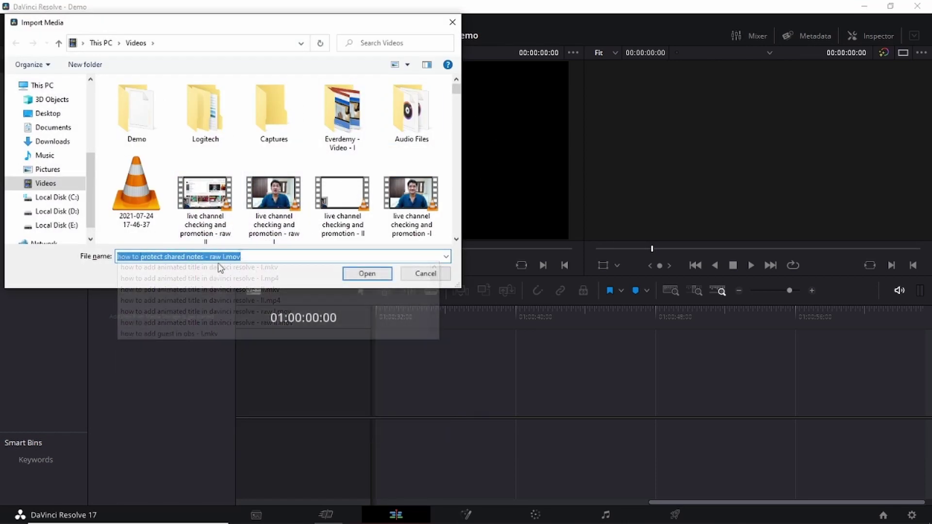
pyautogui.click(242, 264)
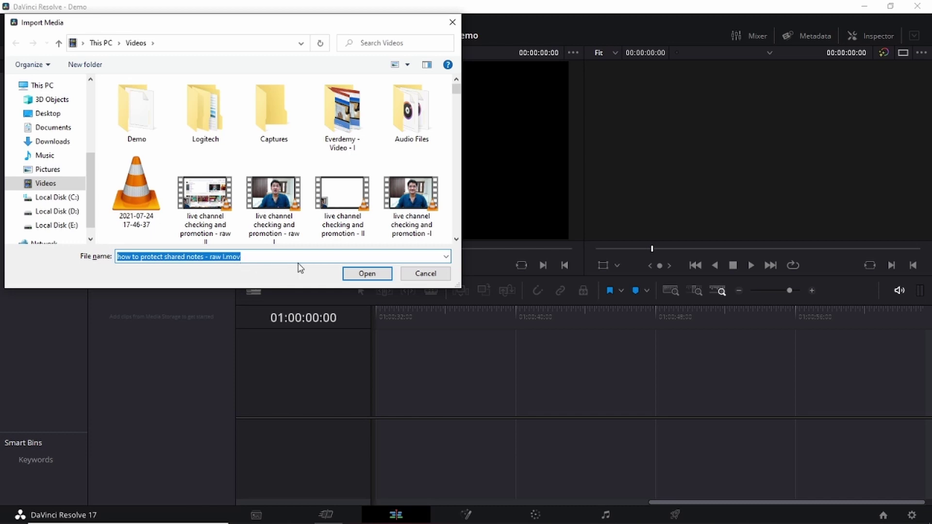
pyautogui.click(360, 274)
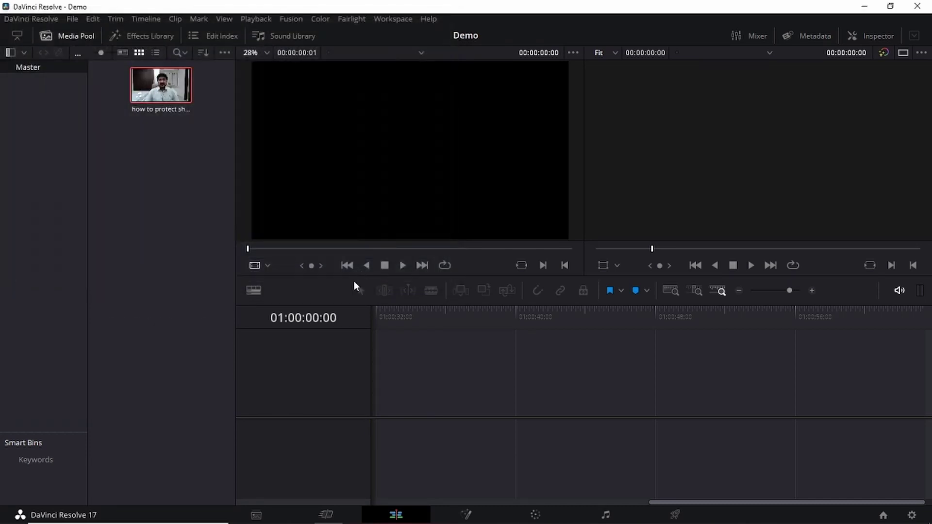
# - Create Timeline 1 from the imported clip with default settings
pyautogui.rightClick(156, 85)
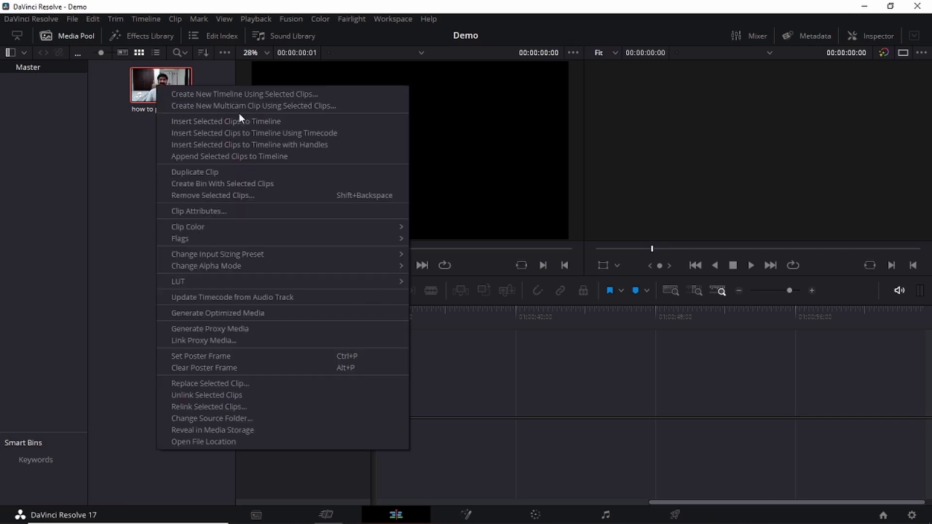
pyautogui.click(293, 121)
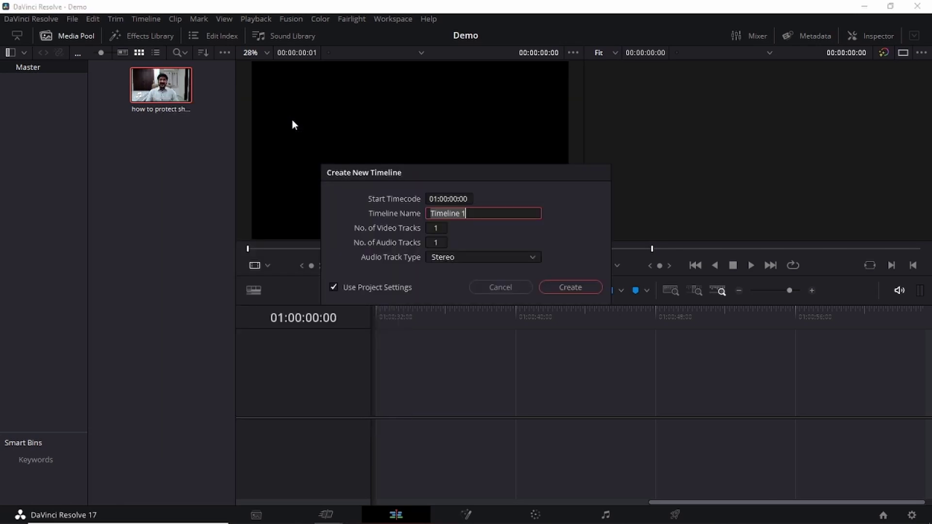
pyautogui.click(571, 290)
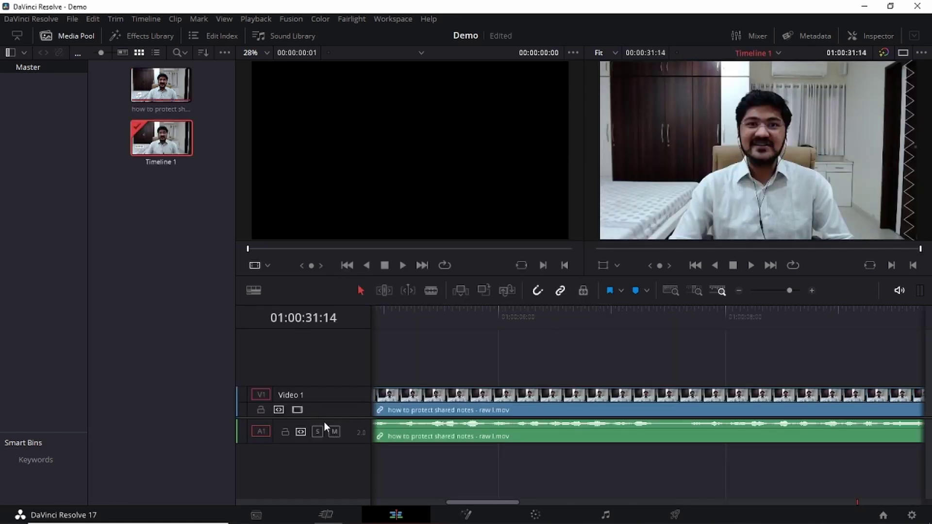
# - Enlarge the Audio 1 track and shift the tracks down so the clip's waveform is readable
pyautogui.moveTo(321, 418)
pyautogui.mouseDown()
pyautogui.moveTo(328, 375)
pyautogui.moveTo(327, 438)
pyautogui.mouseUp()
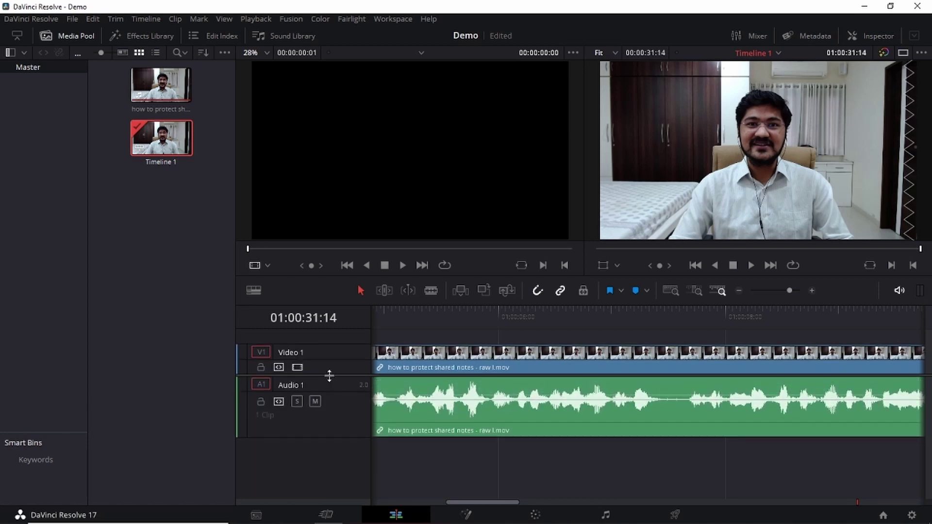
pyautogui.moveTo(328, 377); pyautogui.dragTo(328, 397)
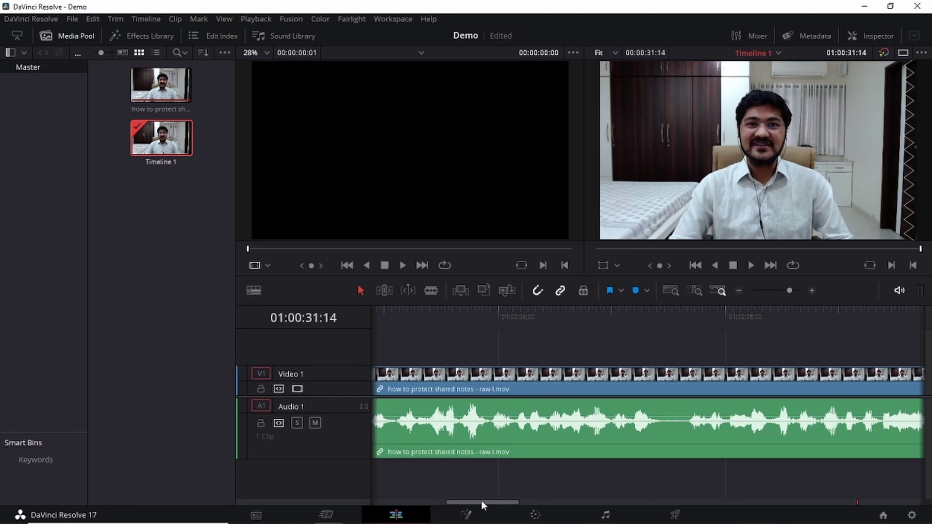
pyautogui.moveTo(482, 501)
pyautogui.mouseDown()
pyautogui.moveTo(592, 485)
pyautogui.moveTo(392, 479)
pyautogui.mouseUp()
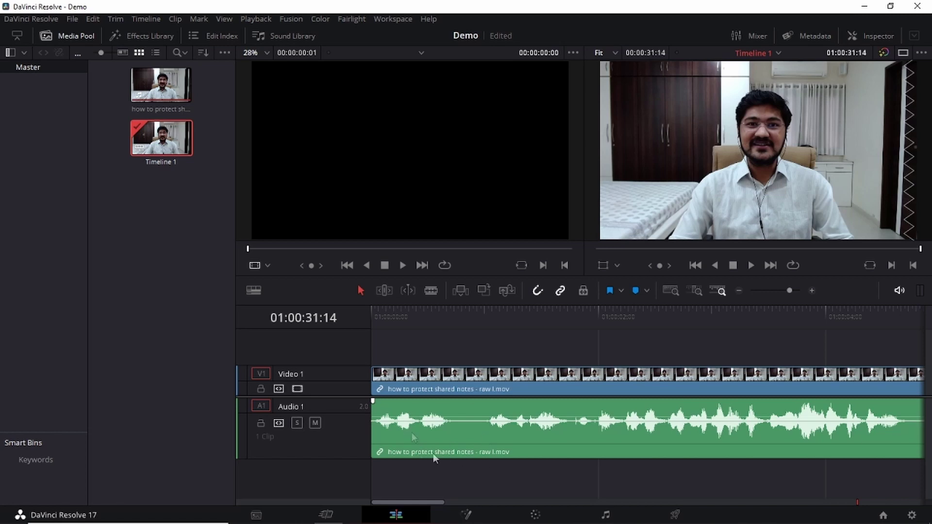
pyautogui.rightClick(465, 426)
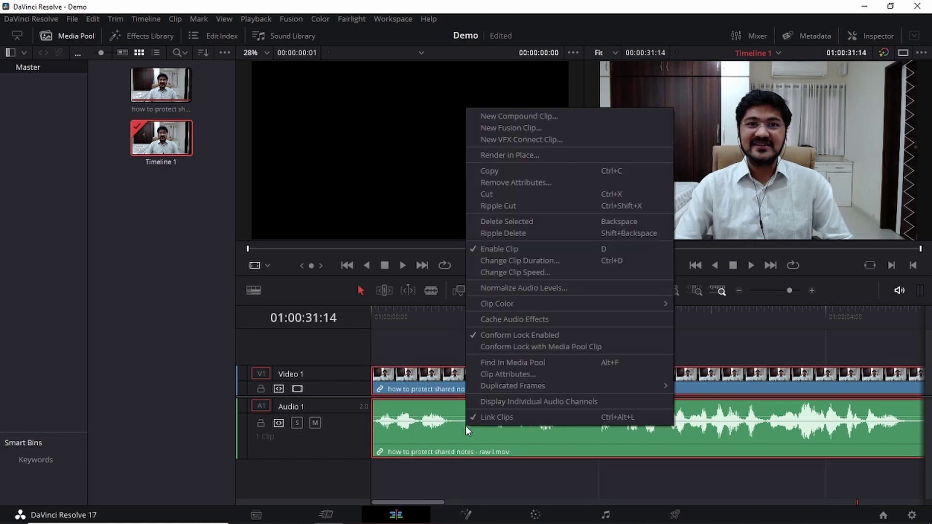
pyautogui.click(535, 375)
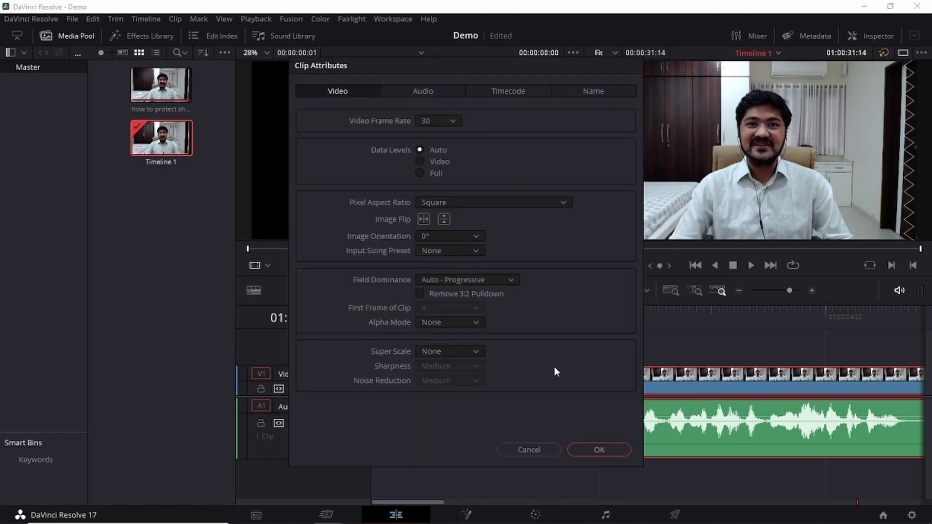
pyautogui.click(420, 93)
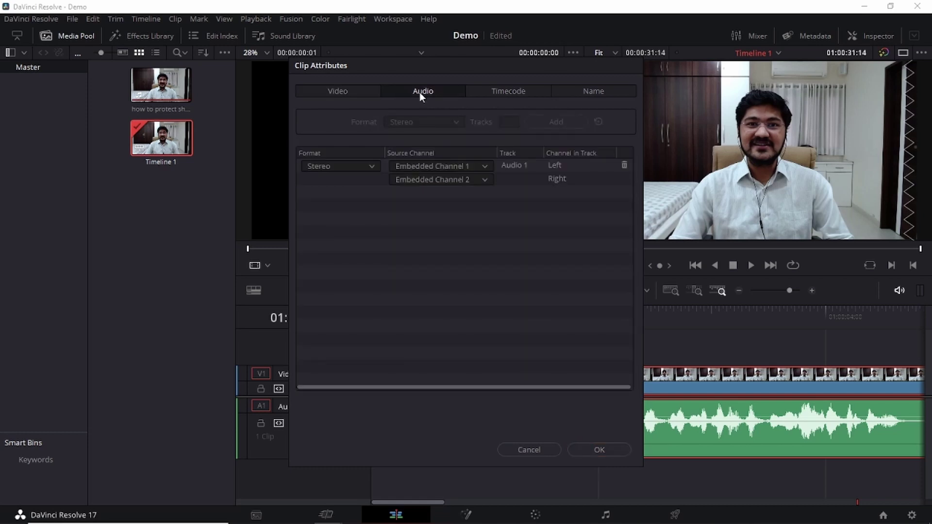
pyautogui.click(371, 167)
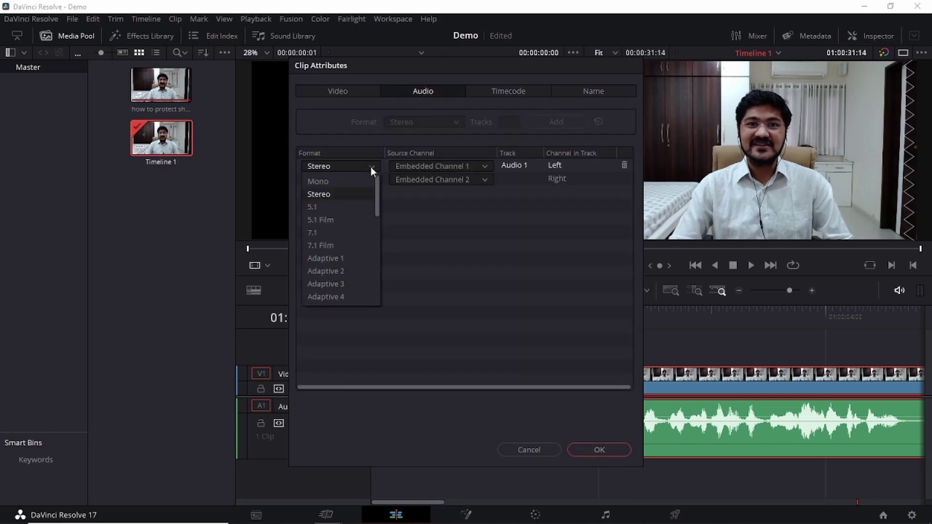
pyautogui.click(345, 193)
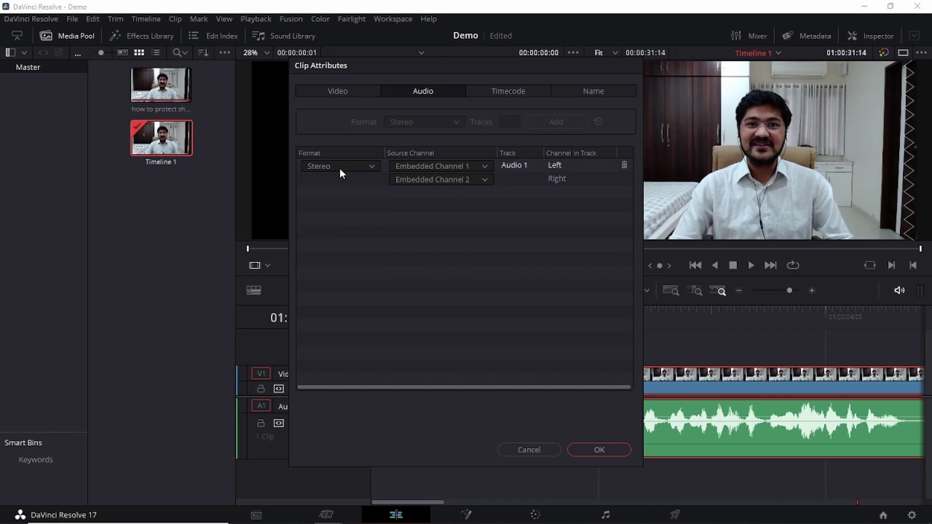
pyautogui.click(340, 168)
pyautogui.click(337, 183)
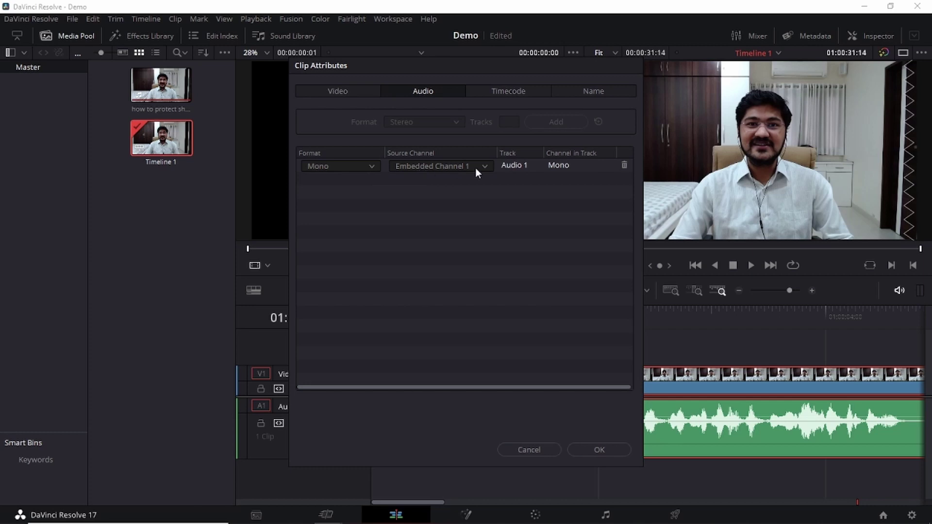
pyautogui.click(346, 168)
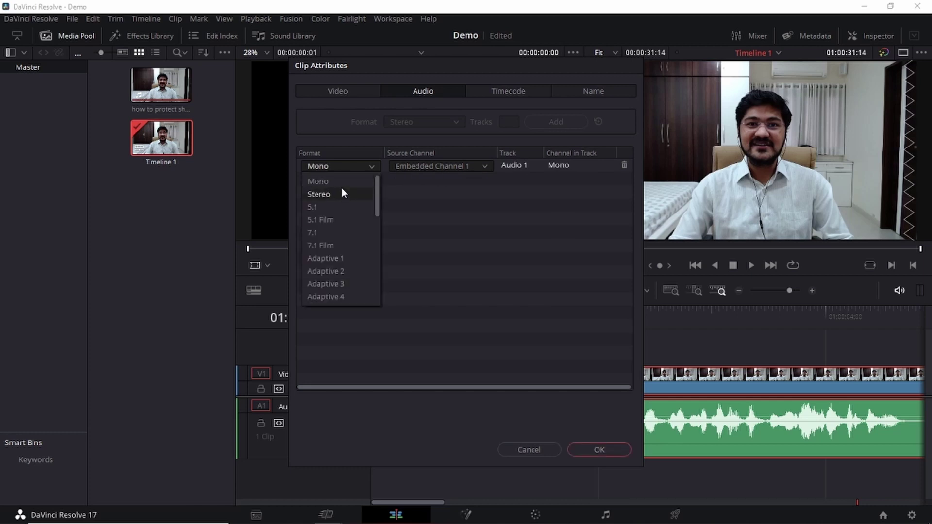
pyautogui.click(342, 192)
pyautogui.click(467, 179)
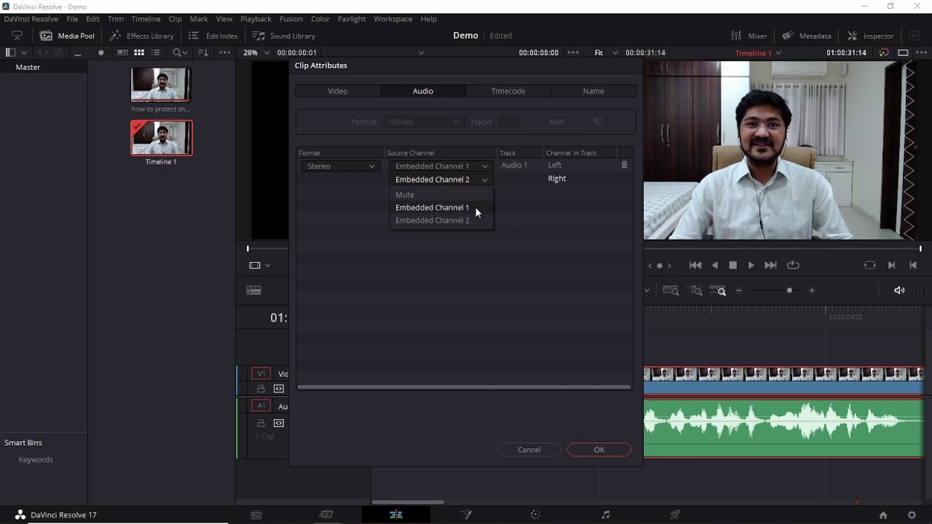
pyautogui.click(476, 221)
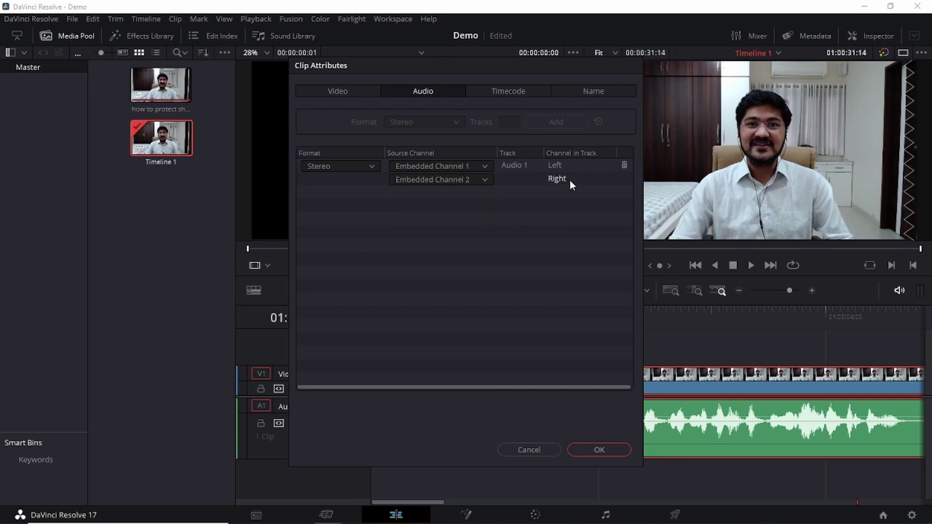
pyautogui.click(599, 448)
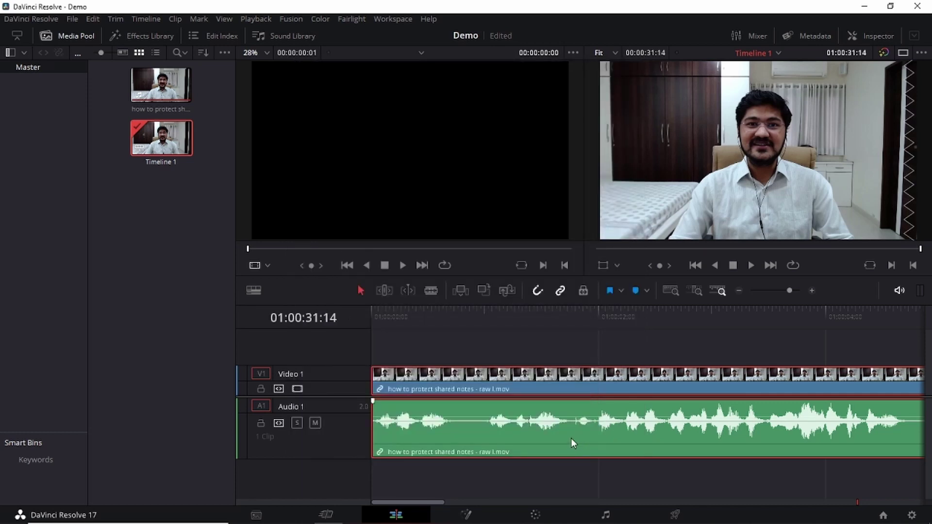
# - Normalize the clip's audio to a Sample Peak Program target of -9.0 dBFS
pyautogui.rightClick(571, 436)
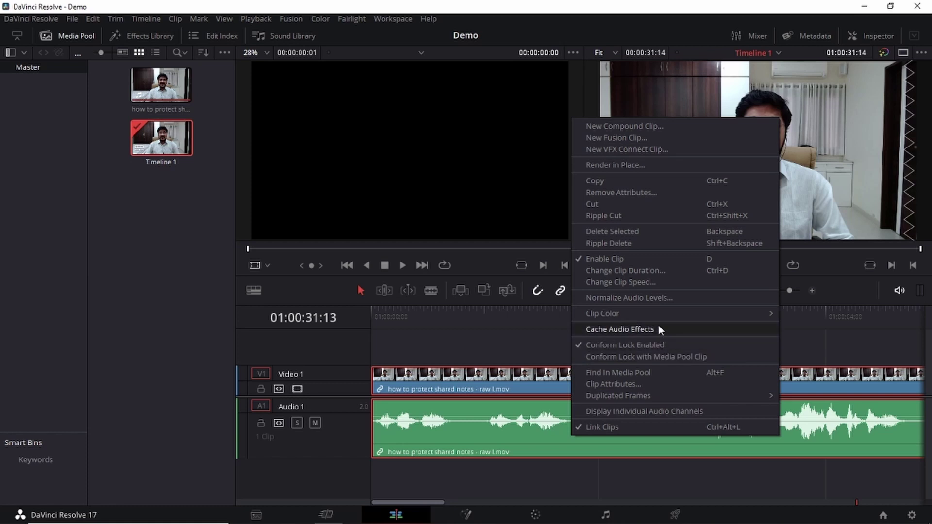
pyautogui.click(643, 297)
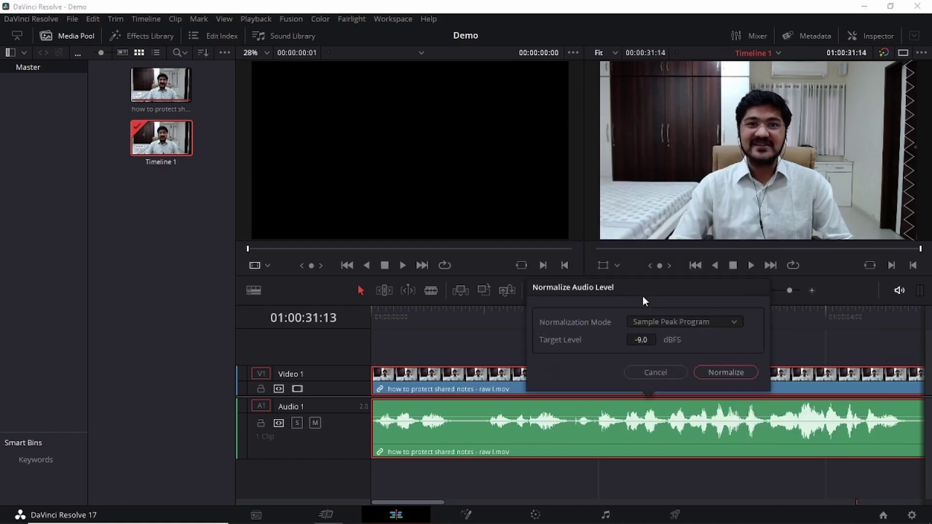
pyautogui.click(725, 373)
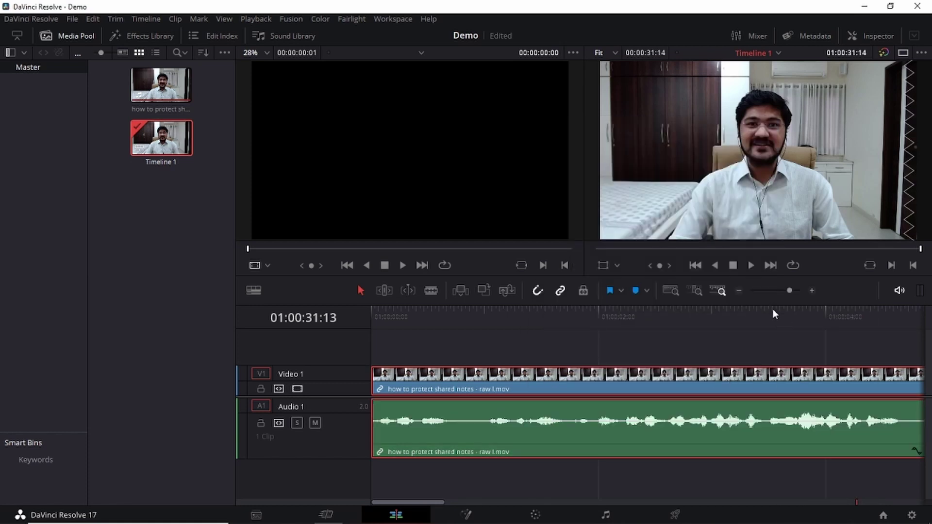
# - Zoom the timeline out to fit the clip and park the playhead at 01:00:11:11
pyautogui.click(778, 291)
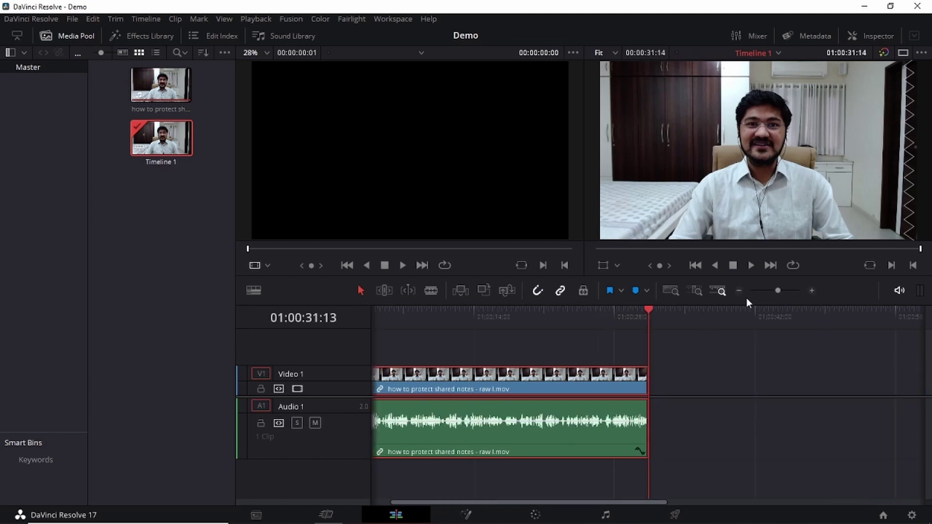
pyautogui.moveTo(623, 503); pyautogui.dragTo(578, 503)
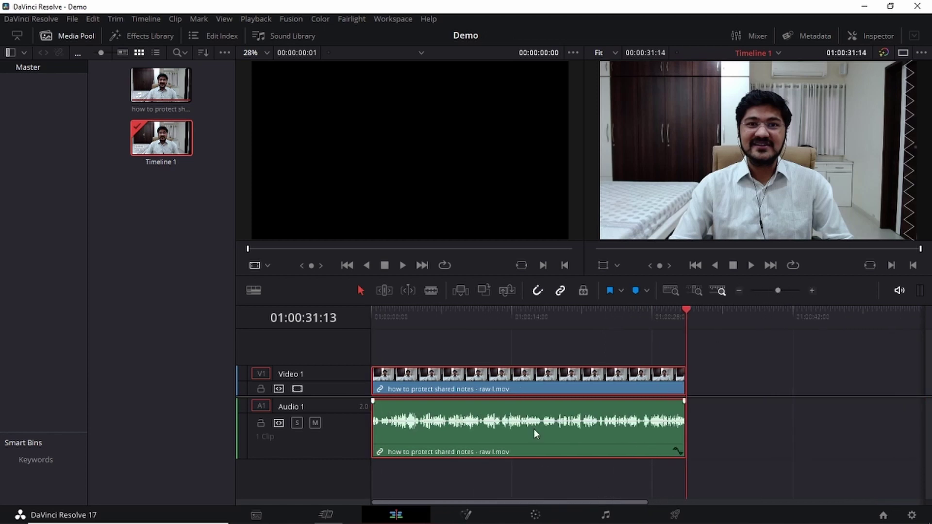
pyautogui.click(486, 321)
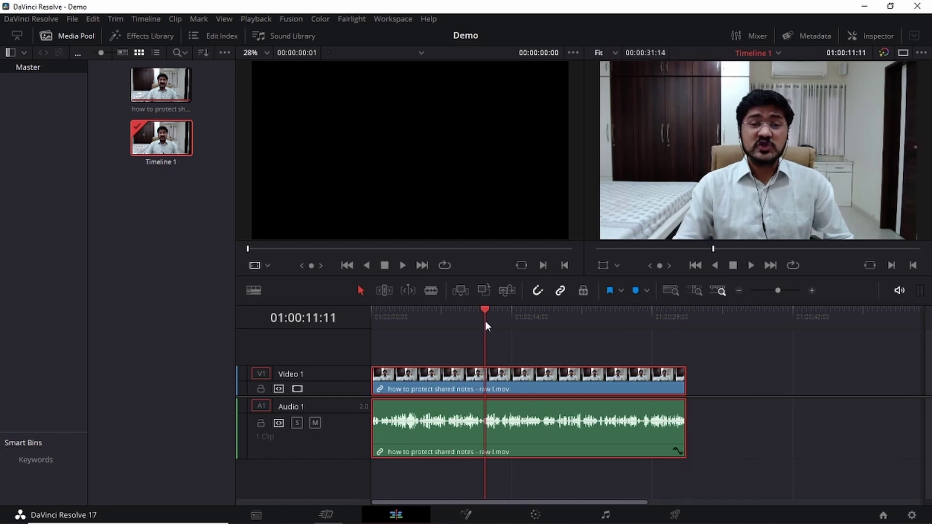
# - Set the clip volume to 2.70 in the Inspector's Audio properties
pyautogui.click(867, 34)
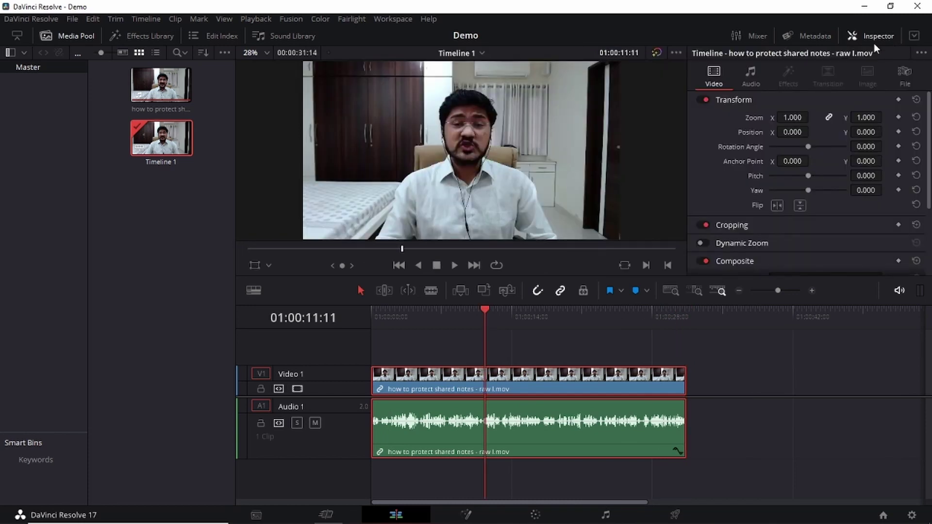
pyautogui.click(748, 77)
pyautogui.moveTo(861, 117); pyautogui.dragTo(885, 117)
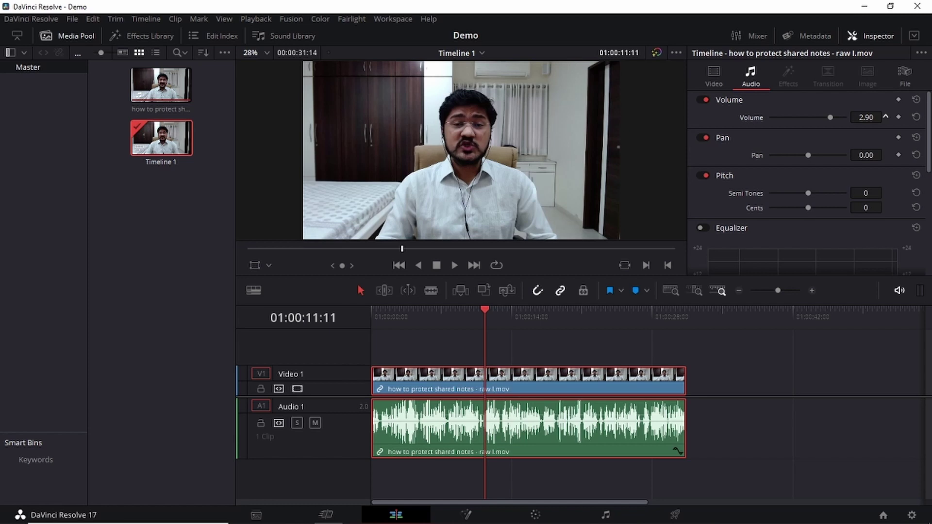
pyautogui.click(885, 116)
pyautogui.hotkey('ctrl', 'z')
# - Enable the clip equalizer, boost band 3 to about +12 dB, and leave Band 4 off
pyautogui.scroll(-1, 738, 225)
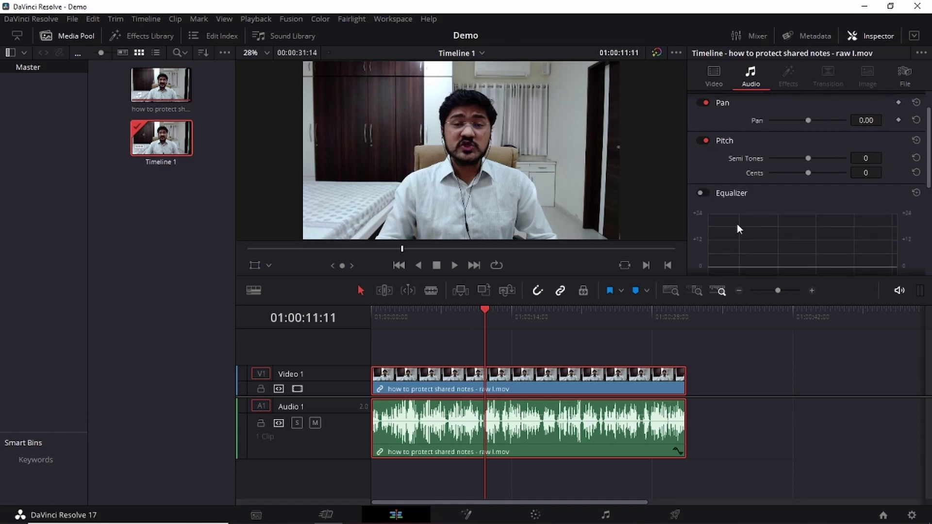
pyautogui.click(704, 193)
pyautogui.scroll(-1, 835, 200)
pyautogui.scroll(-2, 835, 199)
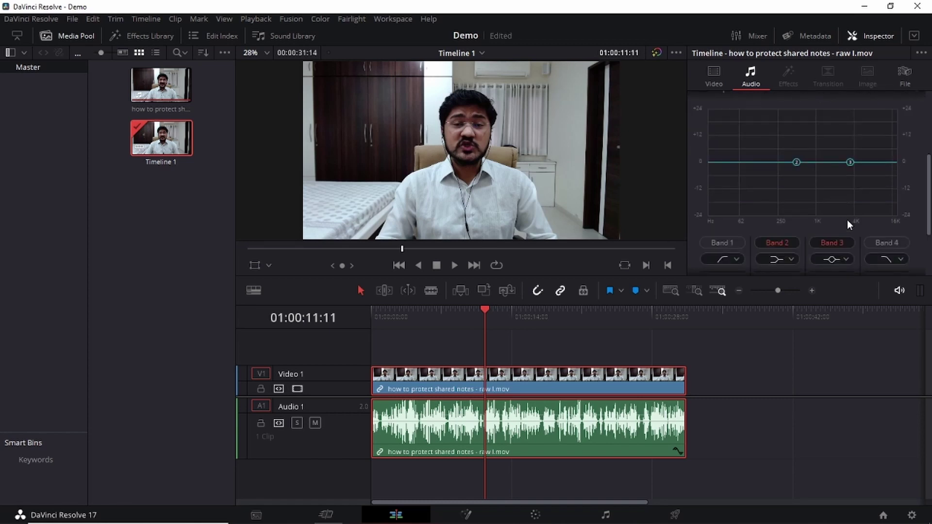
pyautogui.click(882, 243)
pyautogui.scroll(1, 895, 176)
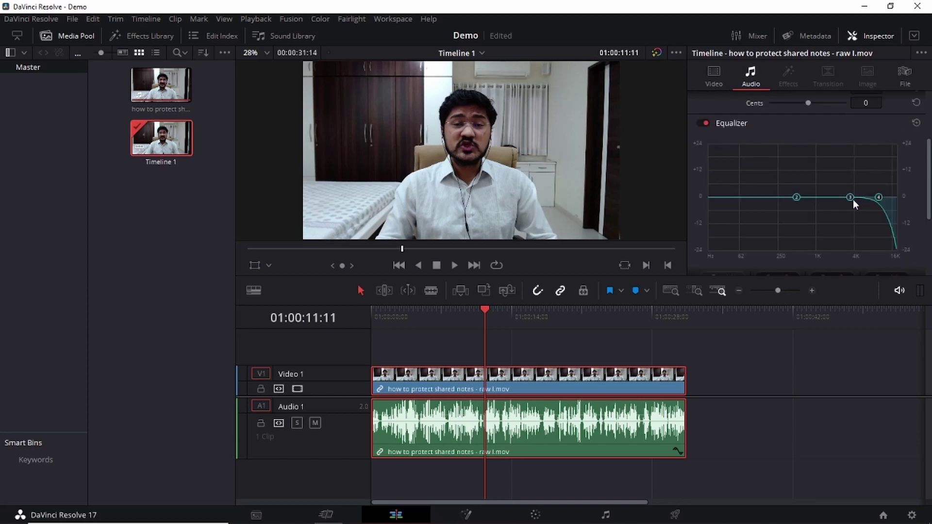
pyautogui.moveTo(850, 199); pyautogui.dragTo(883, 165)
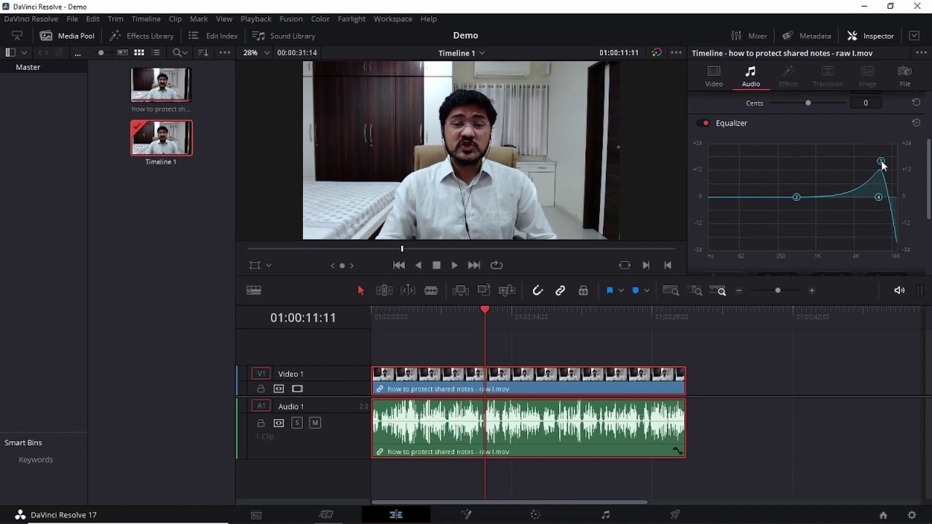
pyautogui.scroll(-3, 896, 213)
pyautogui.click(885, 209)
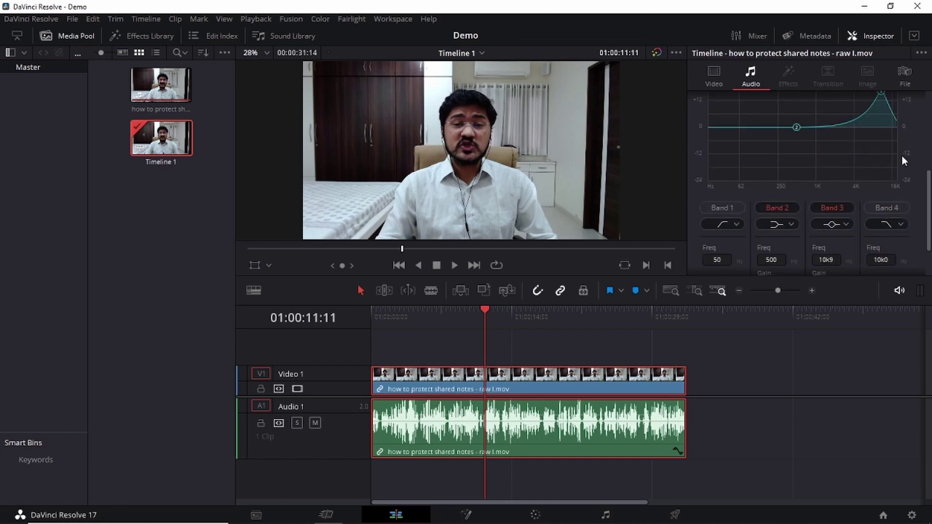
# - Review the audio settings and close the Inspector panel
pyautogui.scroll(3, 920, 147)
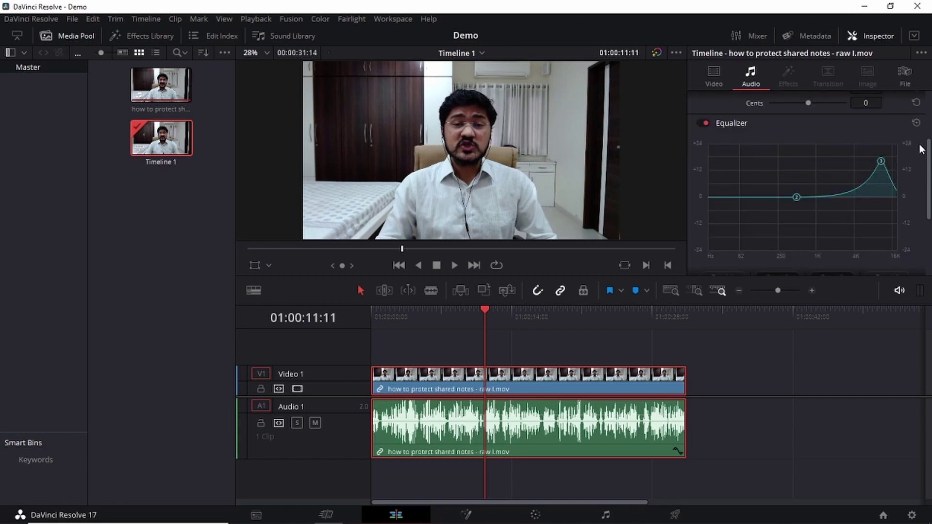
pyautogui.scroll(3, 835, 163)
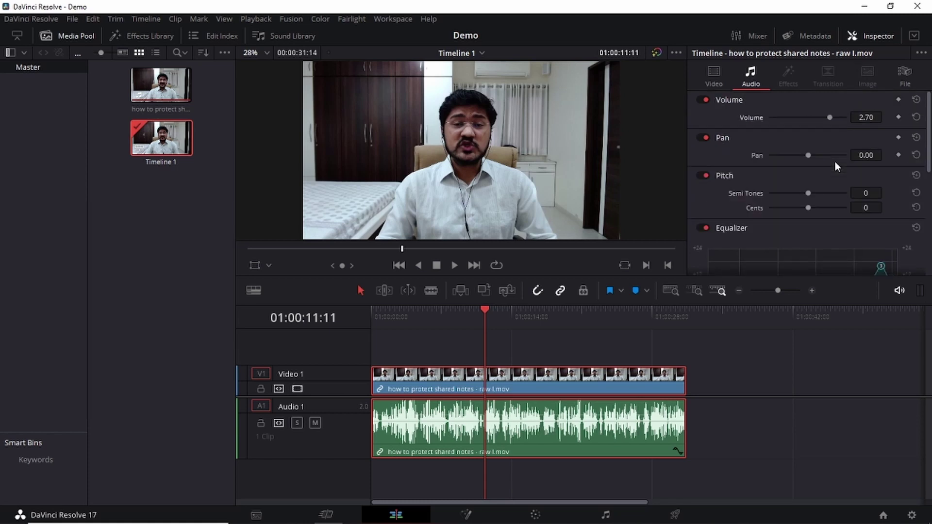
pyautogui.scroll(-3, 835, 162)
pyautogui.scroll(-2, 832, 164)
pyautogui.scroll(4, 832, 164)
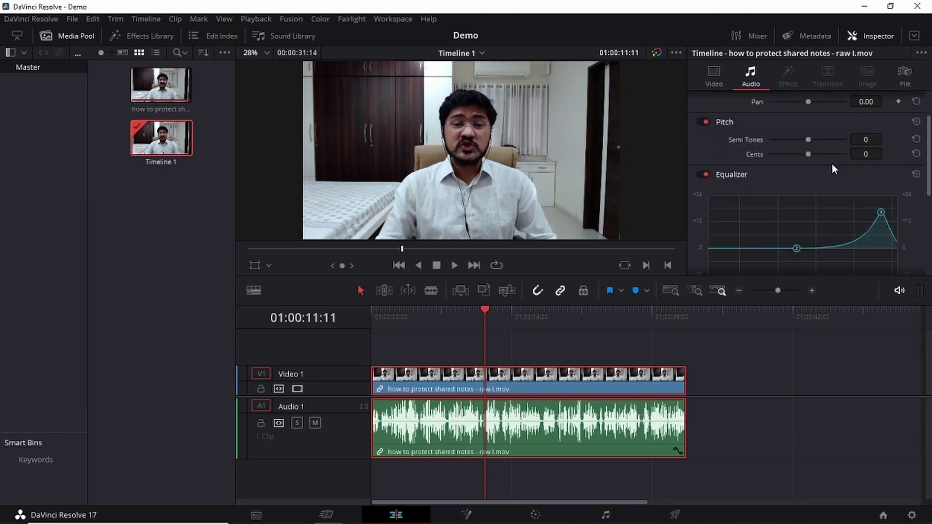
pyautogui.click(860, 31)
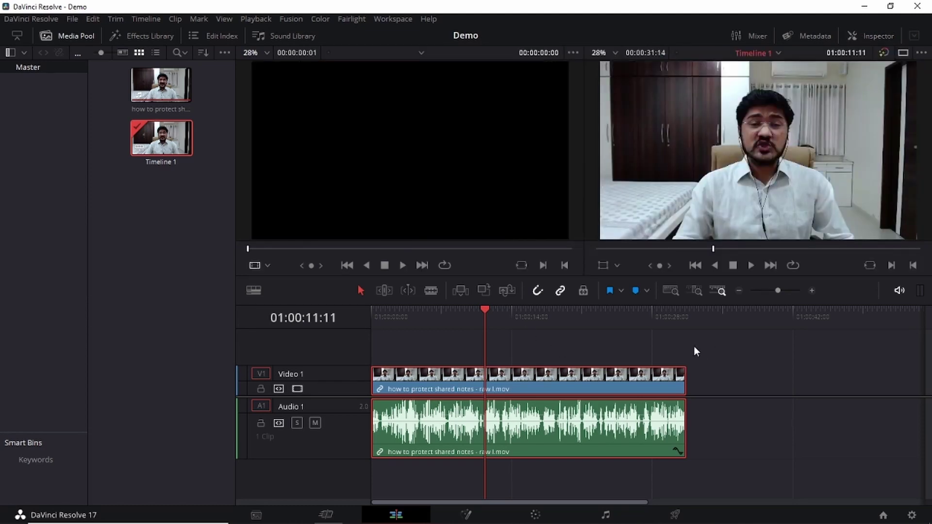
# - Zoom in and blade the clip at 01:00:11:04 and 01:00:12:28
pyautogui.click(812, 291)
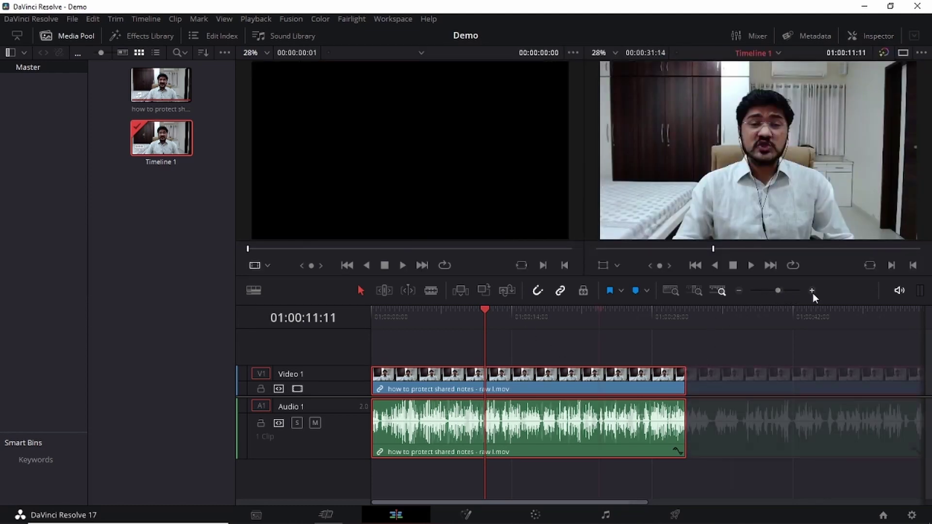
pyautogui.click(812, 291)
pyautogui.click(811, 290)
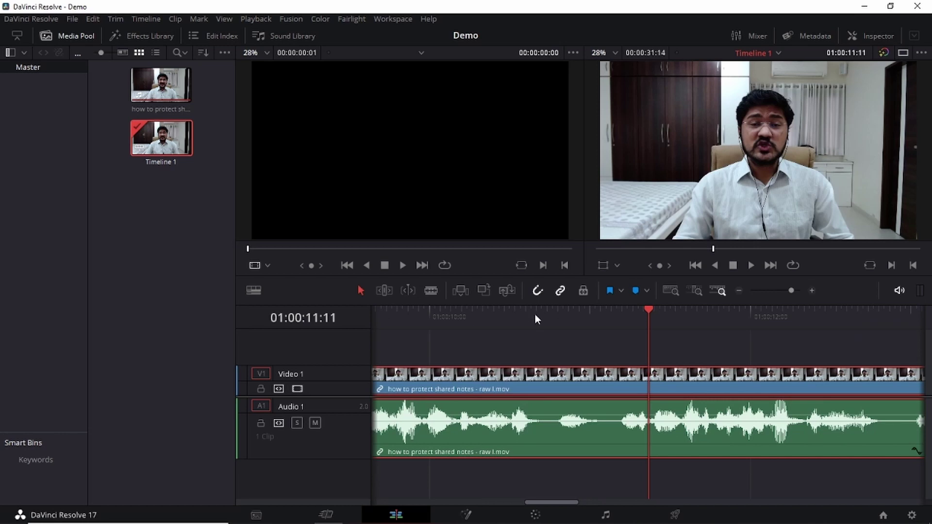
pyautogui.click(614, 311)
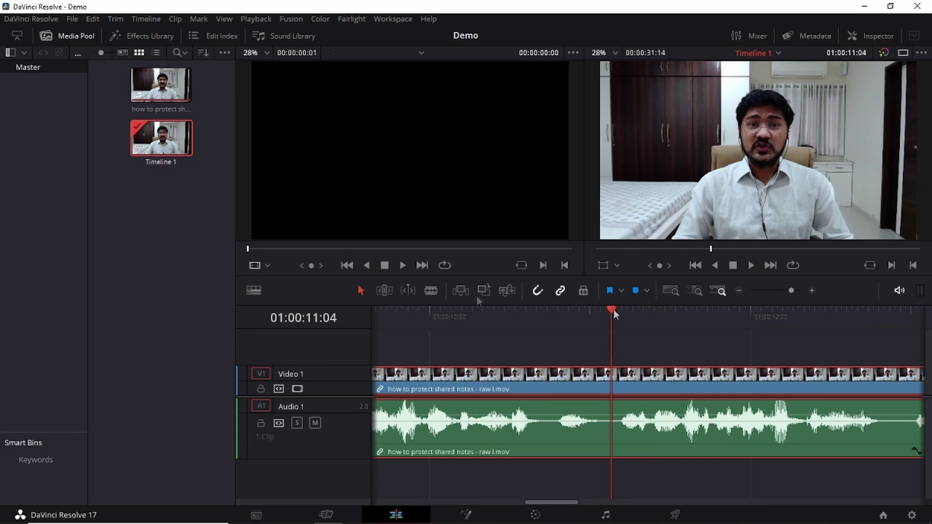
pyautogui.click(439, 288)
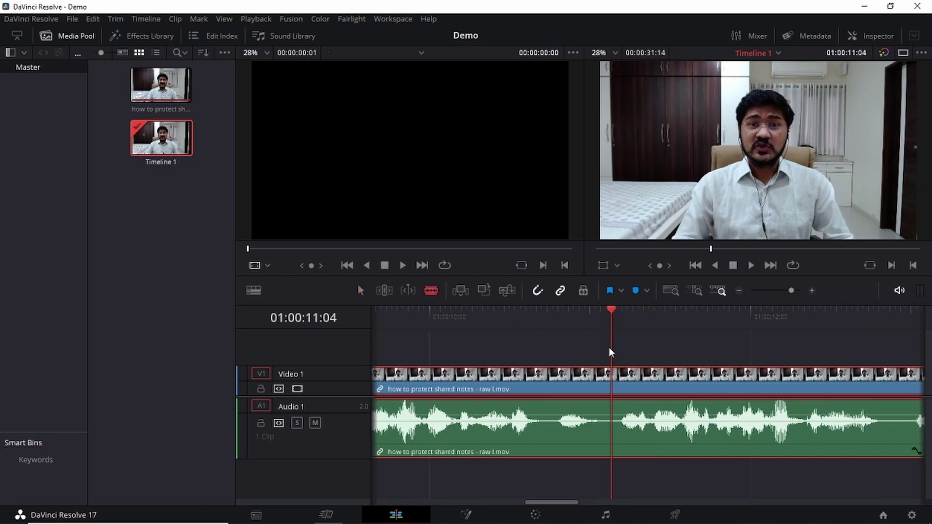
pyautogui.click(611, 383)
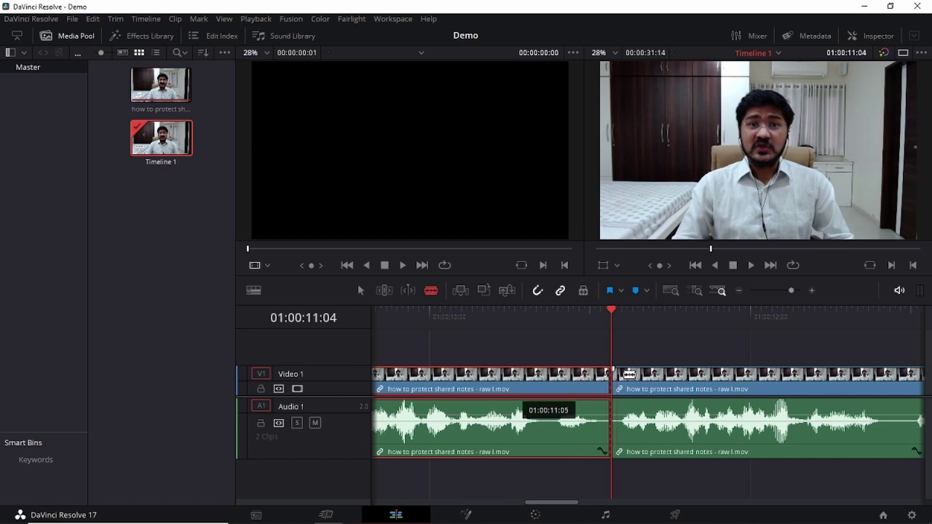
pyautogui.click(901, 313)
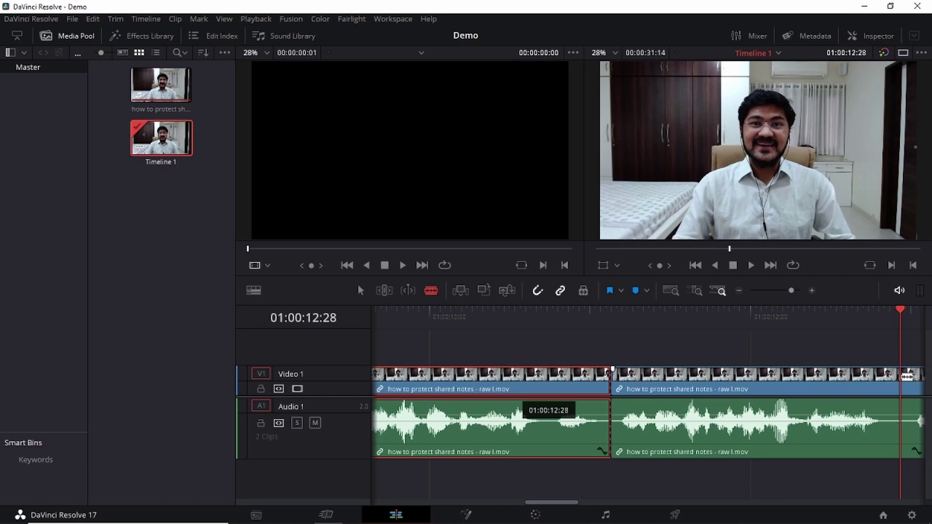
pyautogui.click(903, 376)
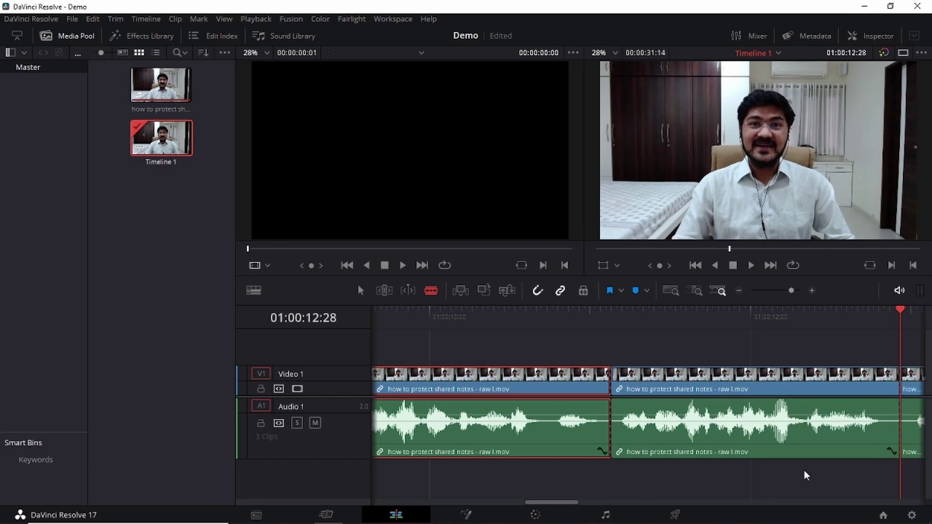
# - Select the middle section and delete it, closing the gap
pyautogui.click(543, 344)
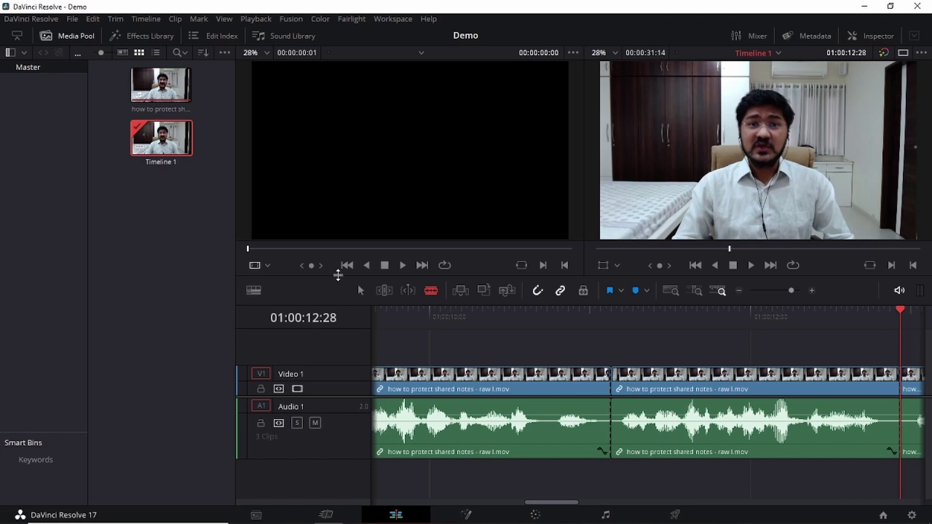
pyautogui.click(361, 290)
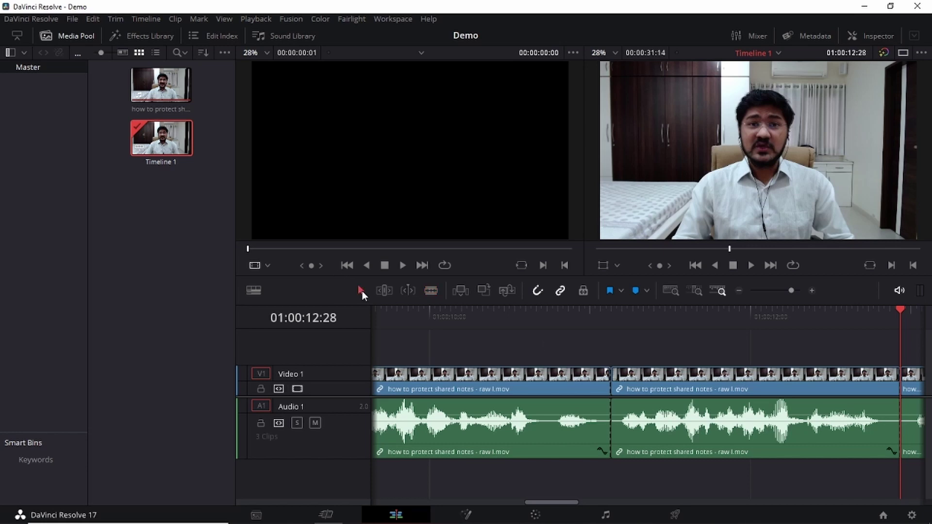
pyautogui.click(694, 389)
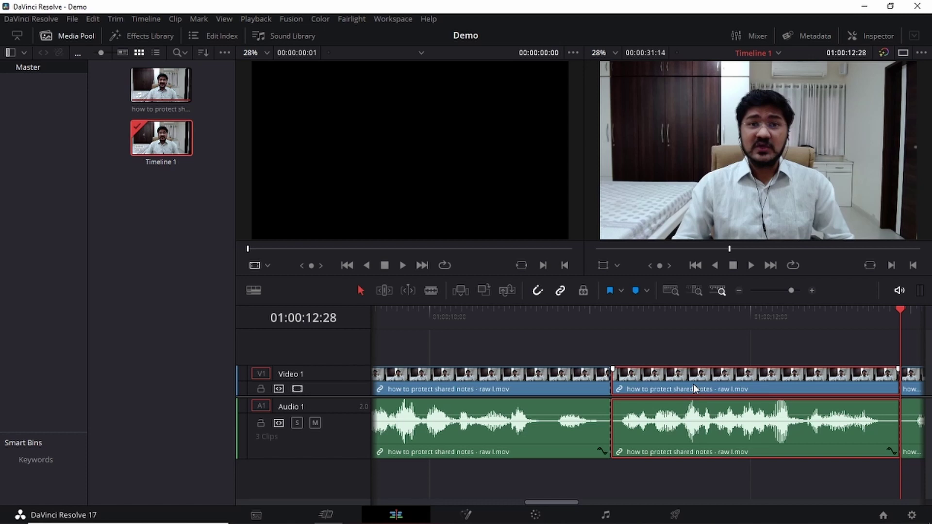
pyautogui.press('Delete')
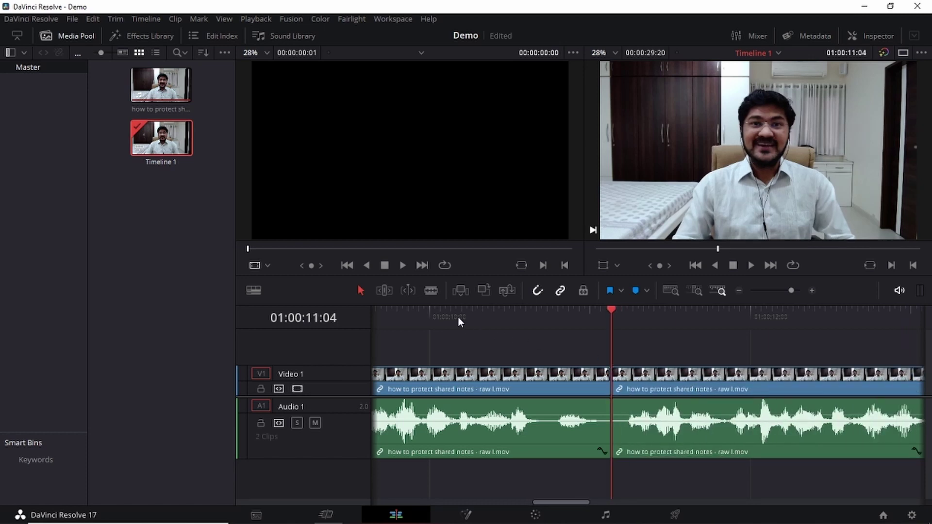
# - Play back around the cut to review it, then return the playhead to 01:00:11:04
pyautogui.click(458, 317)
pyautogui.press('space')
pyautogui.click(462, 317)
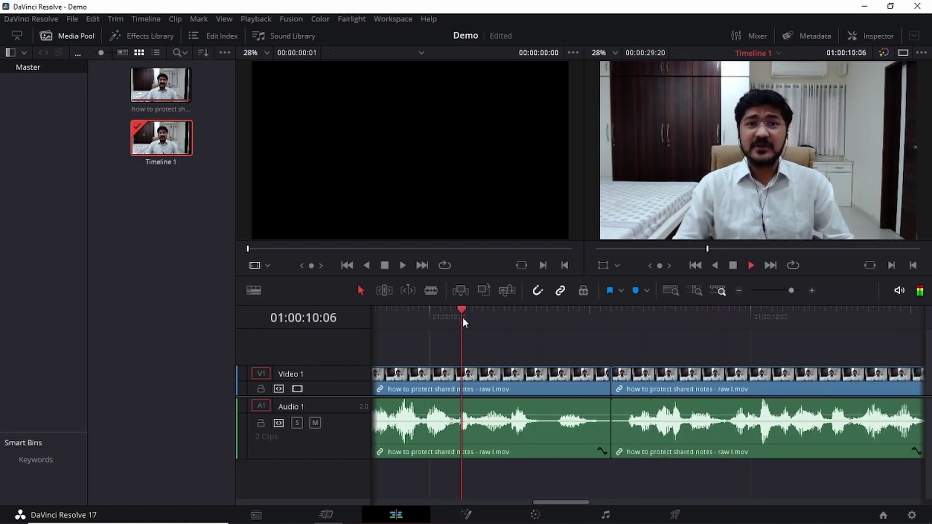
pyautogui.press('space')
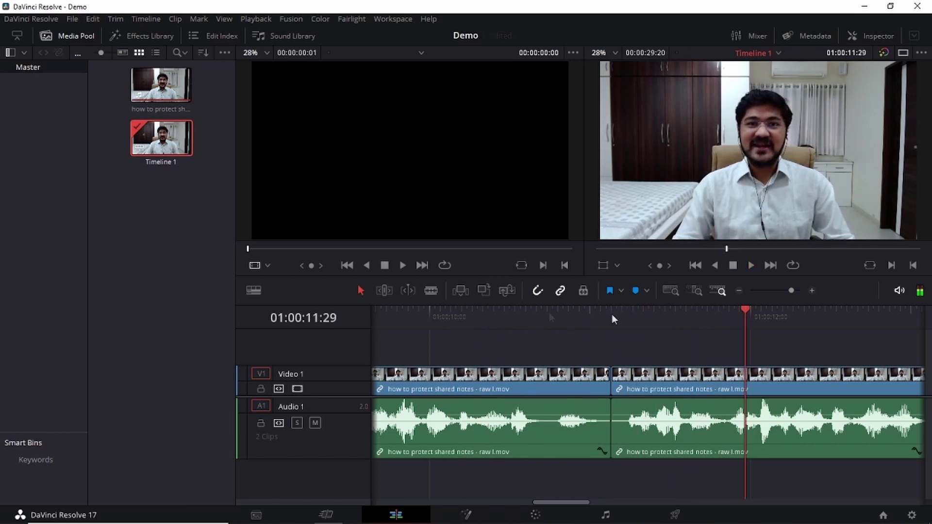
pyautogui.click(613, 317)
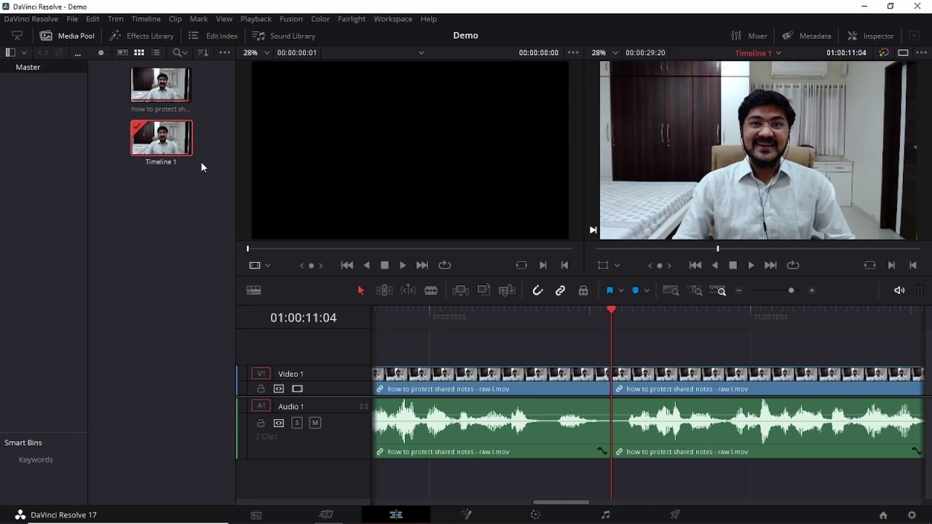
# - Add a Cross Dissolve transition on the cut at 01:00:11:04
pyautogui.click(149, 37)
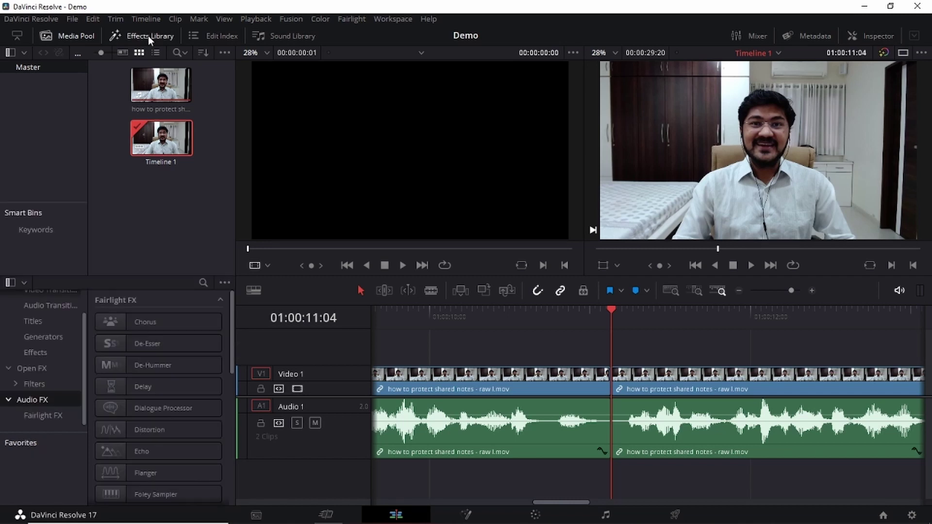
pyautogui.scroll(2, 37, 338)
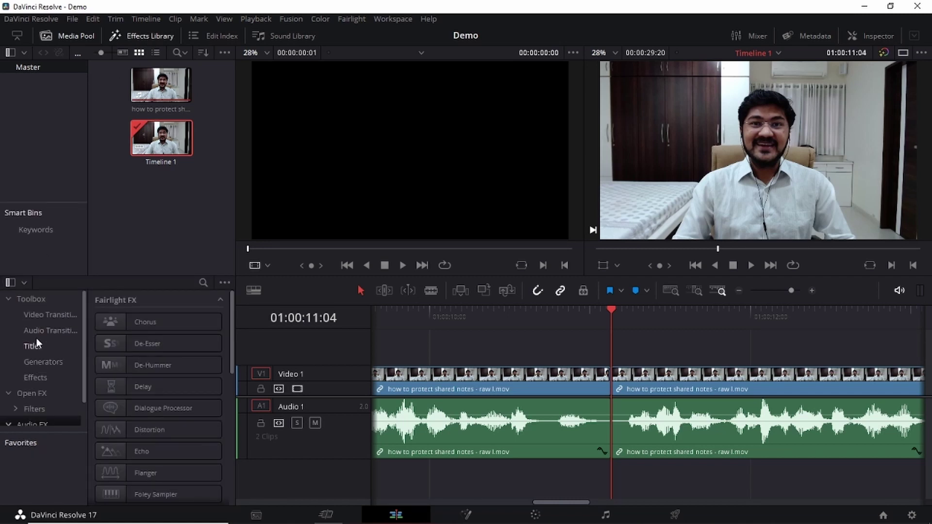
pyautogui.click(47, 314)
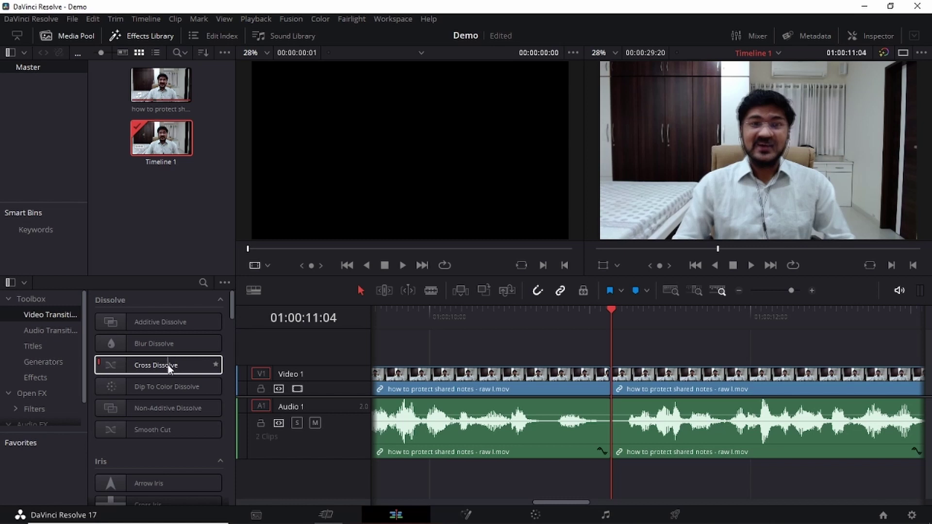
pyautogui.moveTo(168, 369); pyautogui.dragTo(612, 376)
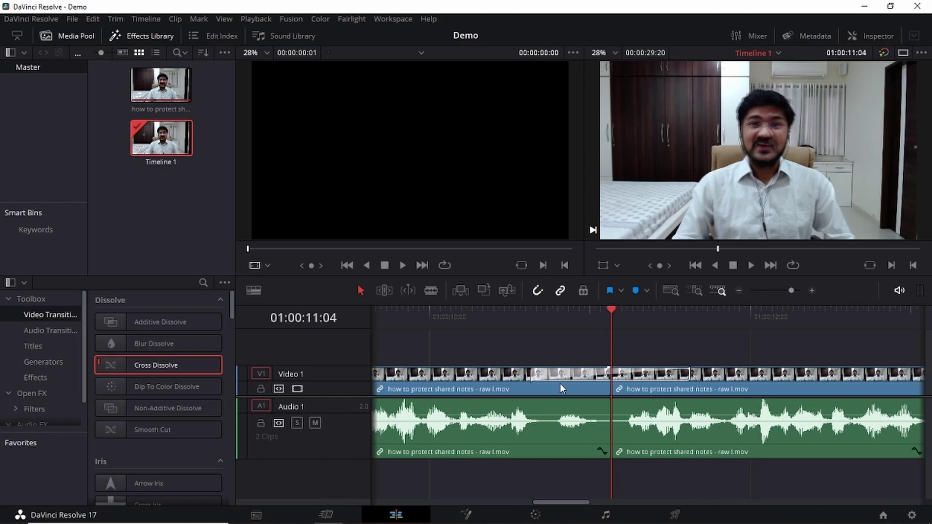
# - Play back from 01:00:10:03 to review the dissolve
pyautogui.click(446, 319)
pyautogui.press('space')
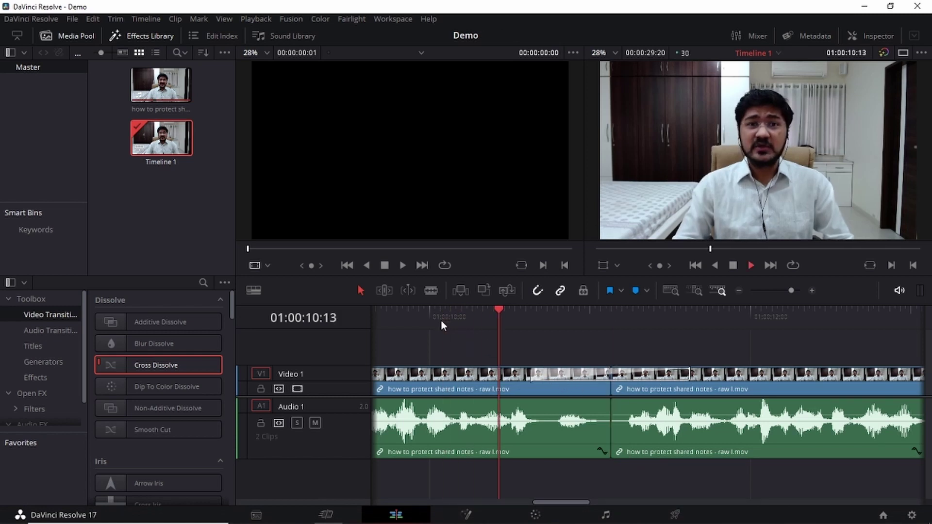
pyautogui.press('space')
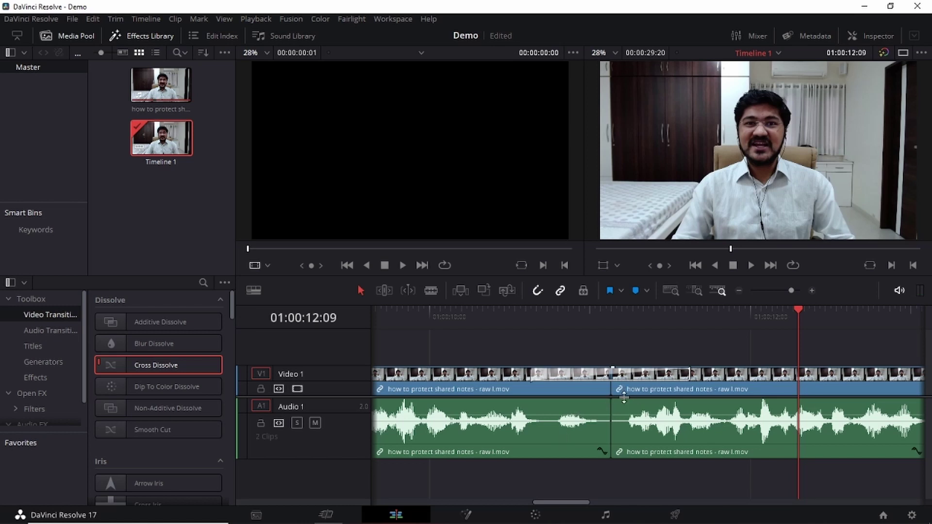
# - Park the playhead at 01:00:07:16 and show the Titles templates
pyautogui.moveTo(567, 503); pyautogui.dragTo(511, 500)
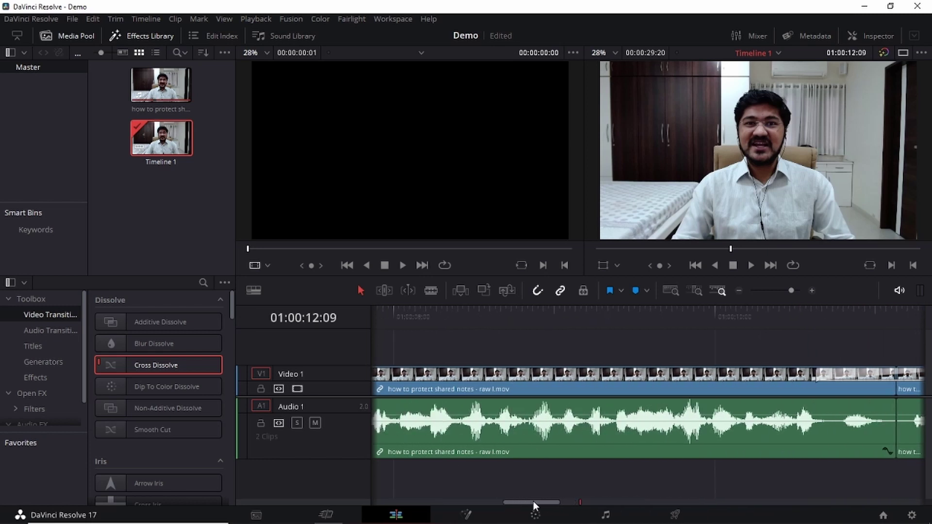
pyautogui.moveTo(588, 316); pyautogui.dragTo(584, 314)
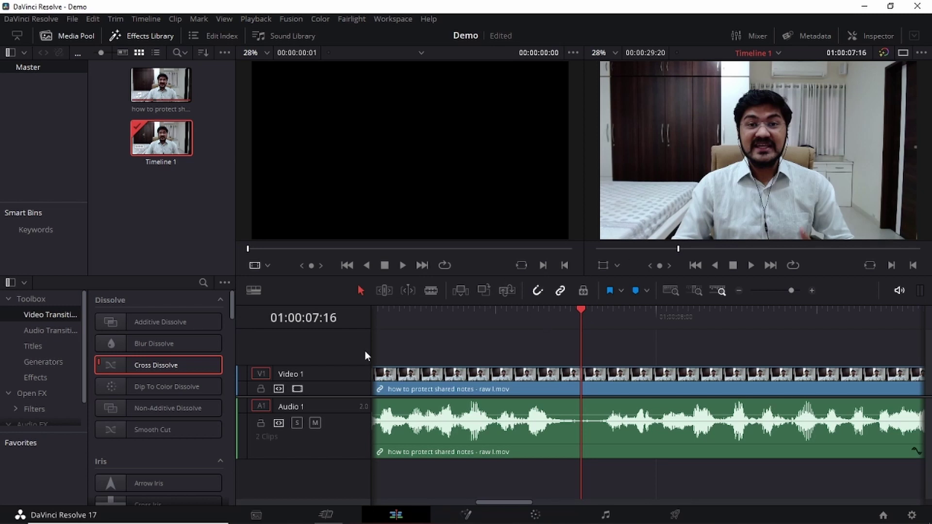
pyautogui.click(38, 344)
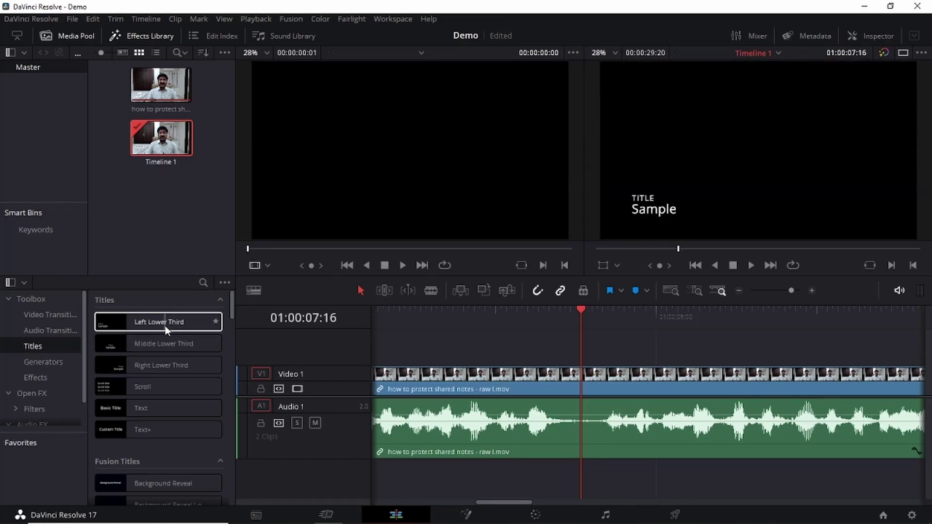
# - Place Simple Box 1 Line Lower Third above V1 at 01:00:07:16, creating Video 2
pyautogui.scroll(-2, 173, 395)
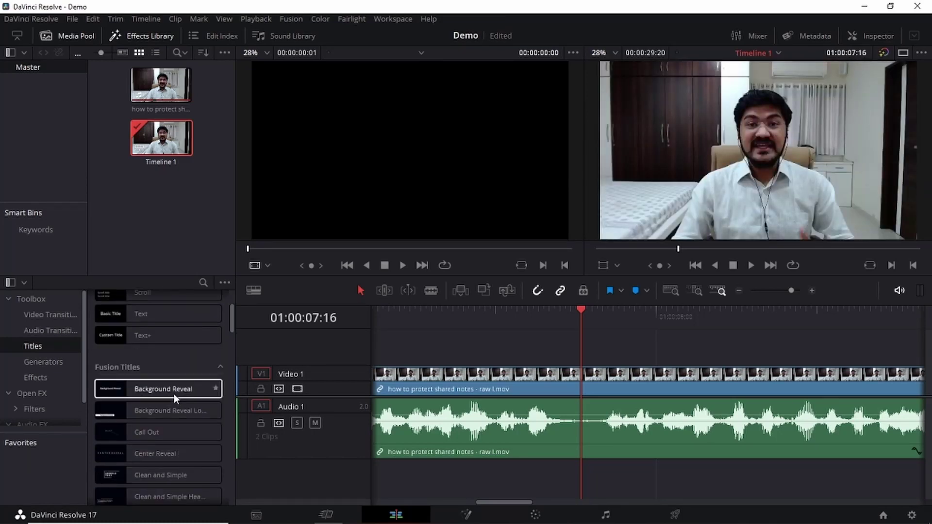
pyautogui.scroll(-3, 174, 394)
pyautogui.scroll(-3, 177, 398)
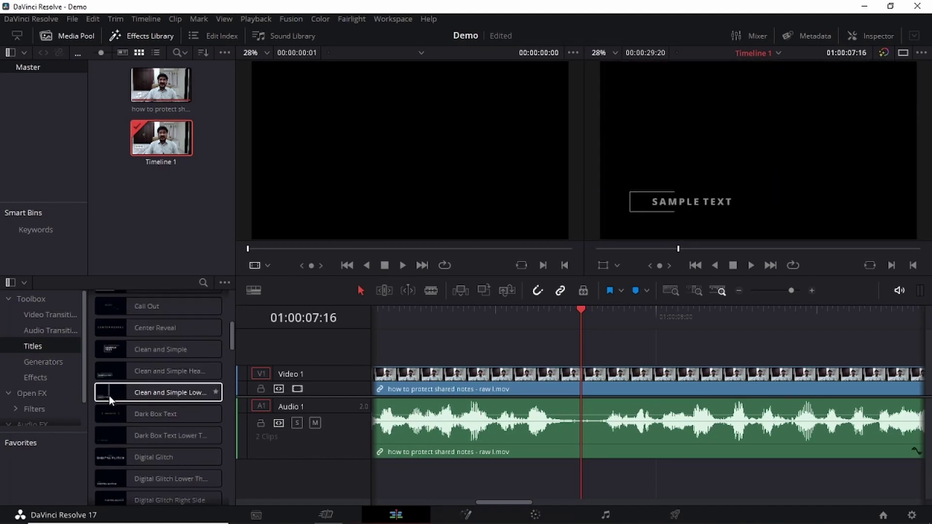
pyautogui.scroll(-2, 178, 405)
pyautogui.scroll(-3, 179, 406)
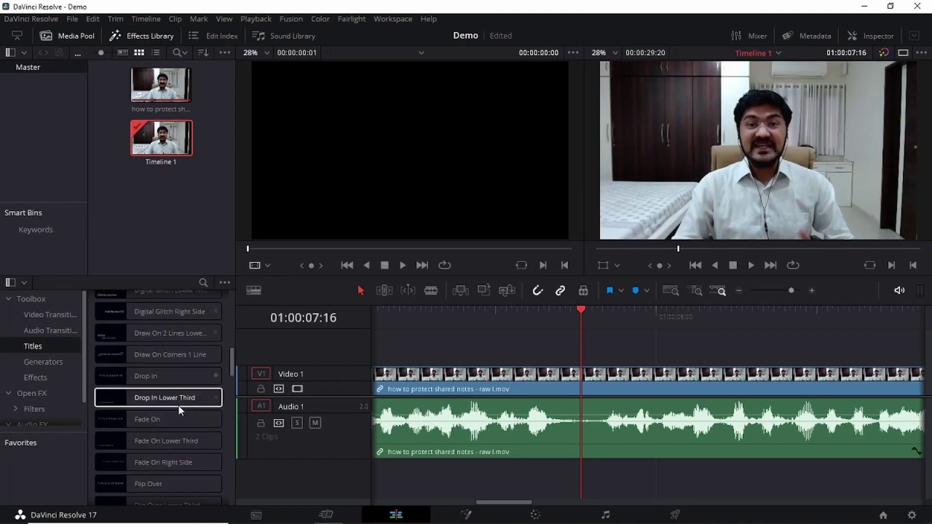
pyautogui.scroll(-2, 179, 410)
pyautogui.scroll(-1, 180, 406)
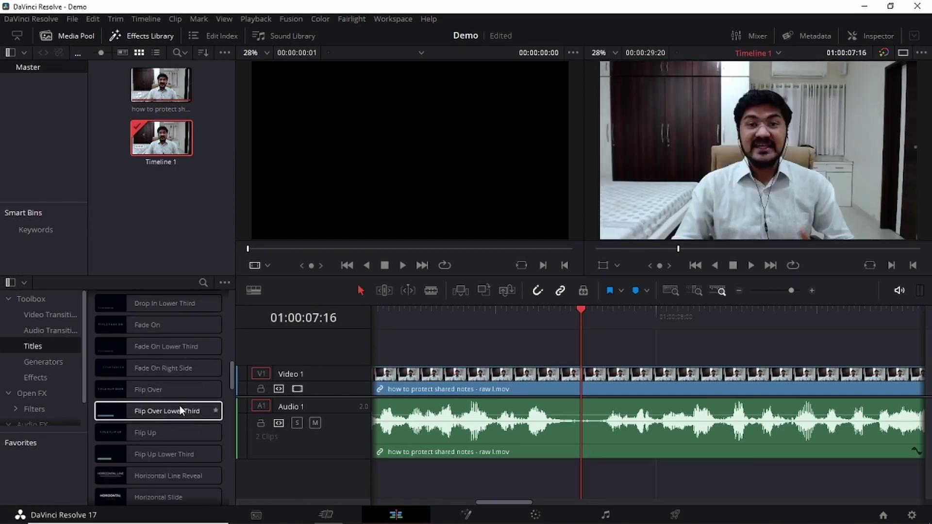
pyautogui.scroll(-2, 180, 406)
pyautogui.scroll(-5, 176, 395)
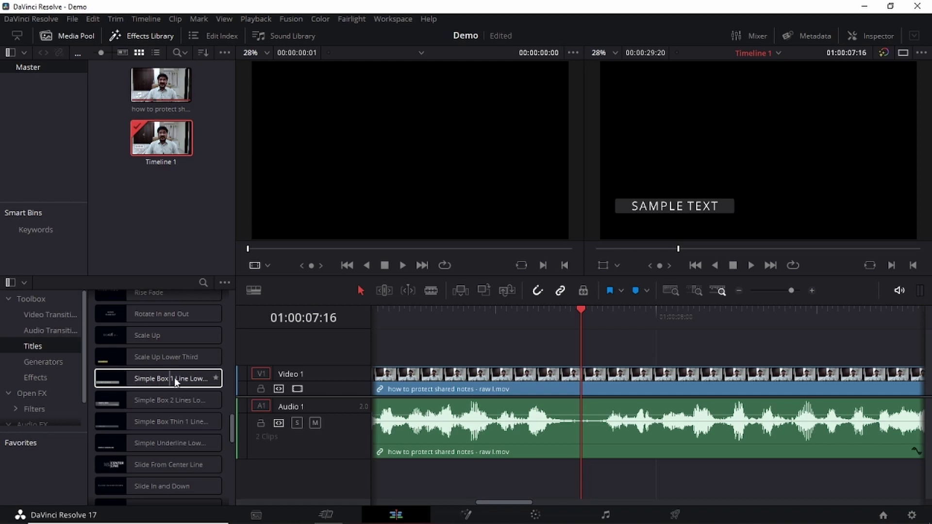
pyautogui.moveTo(160, 379)
pyautogui.mouseDown()
pyautogui.moveTo(656, 346)
pyautogui.moveTo(648, 346)
pyautogui.mouseUp()
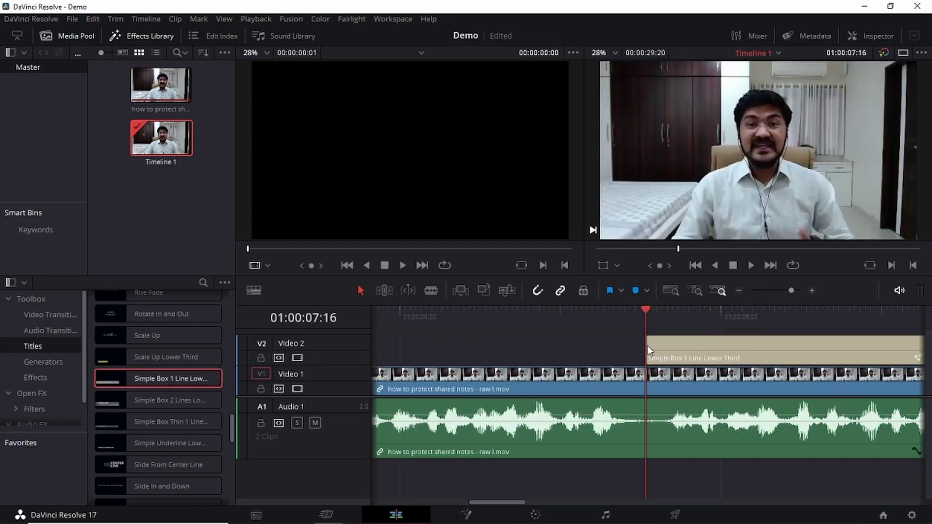
# - Play the lower third over the footage, then zoom out and park the playhead at 01:00:12:16
pyautogui.click(560, 311)
pyautogui.press('space')
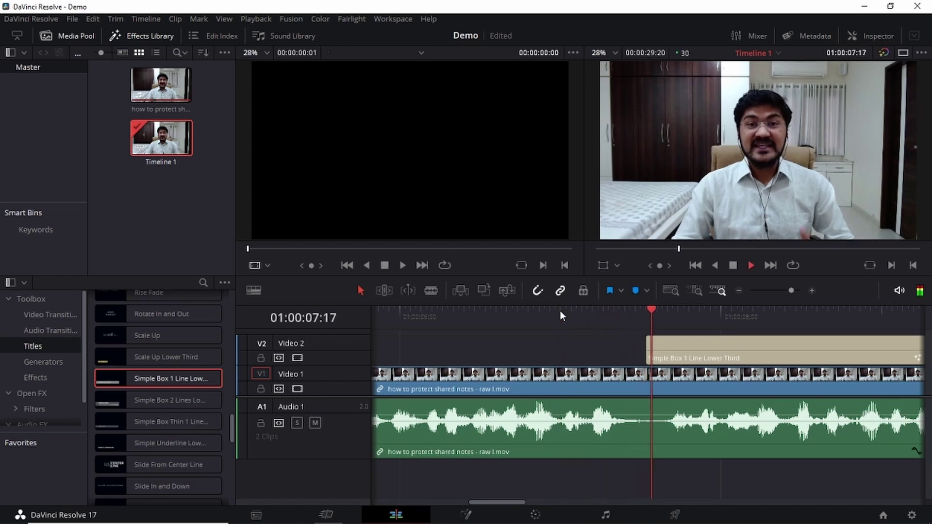
pyautogui.press('space')
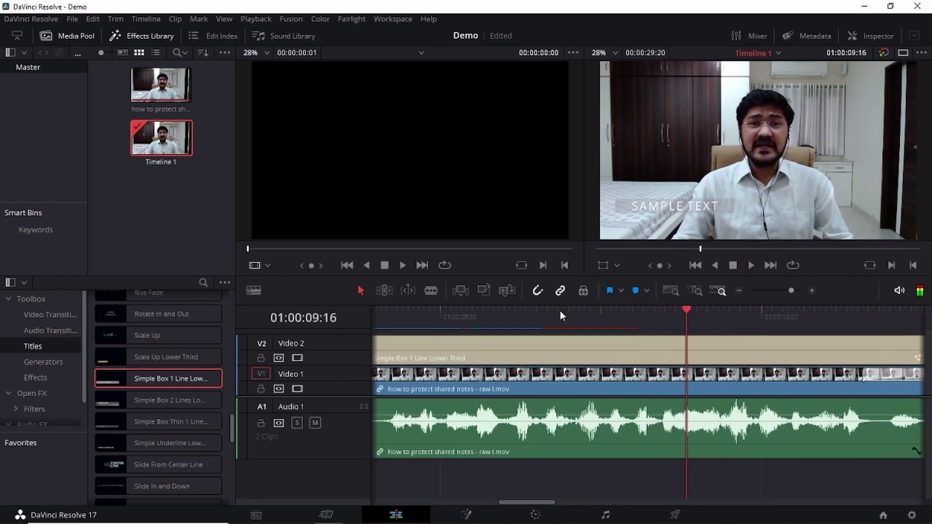
pyautogui.press('space')
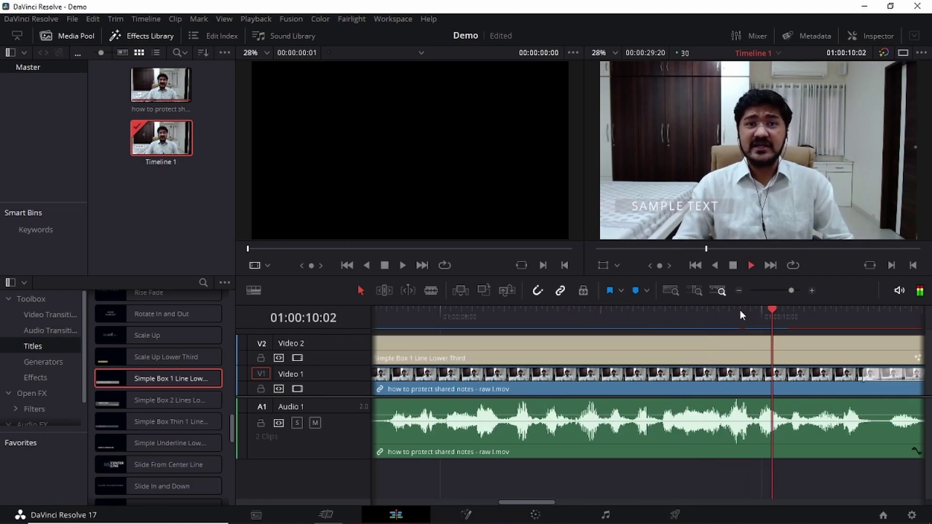
pyautogui.click(738, 290)
pyautogui.click(704, 311)
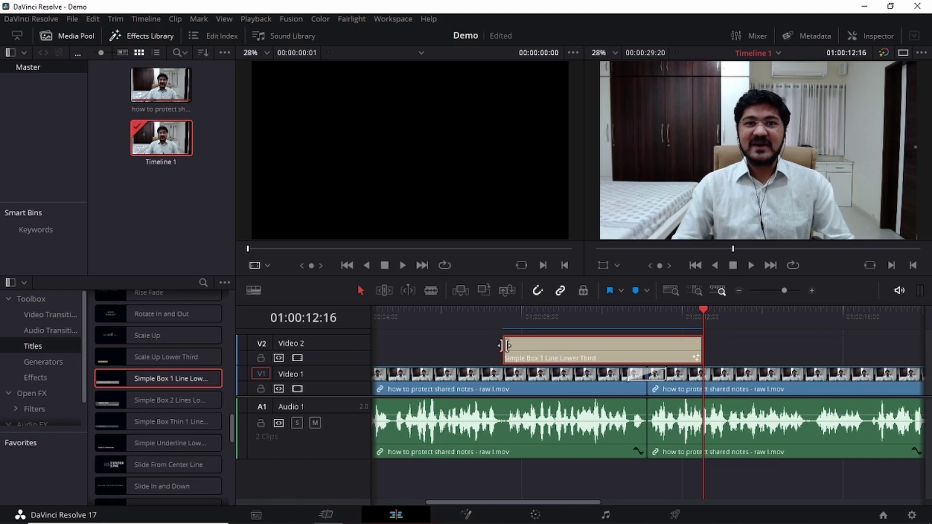
# - Replace the title's SAMPLE TEXT with the speaker's full name
pyautogui.click(867, 37)
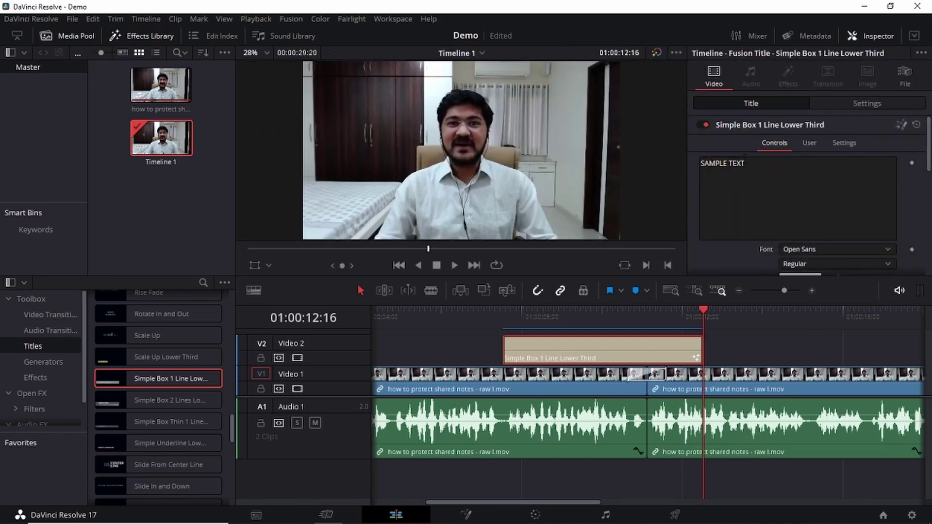
pyautogui.click(751, 167)
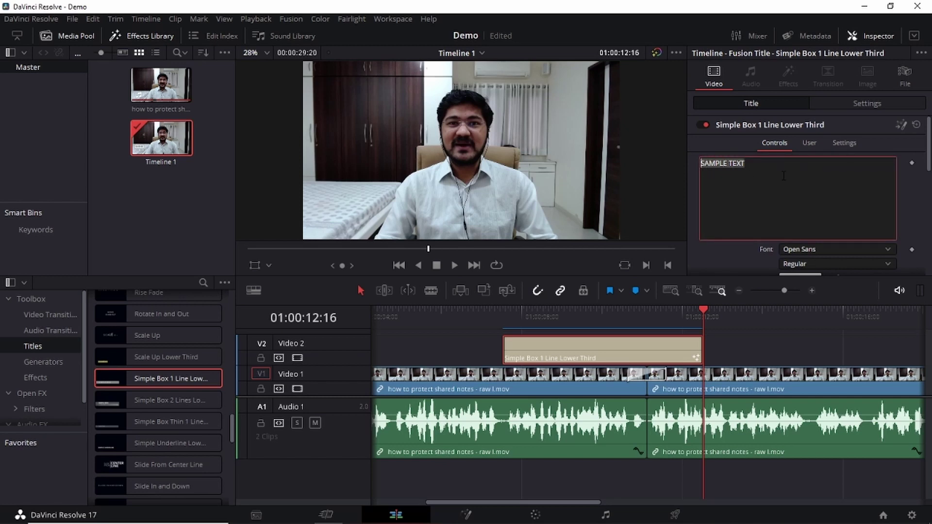
pyautogui.write('Sh')
pyautogui.write('reyans Ban')
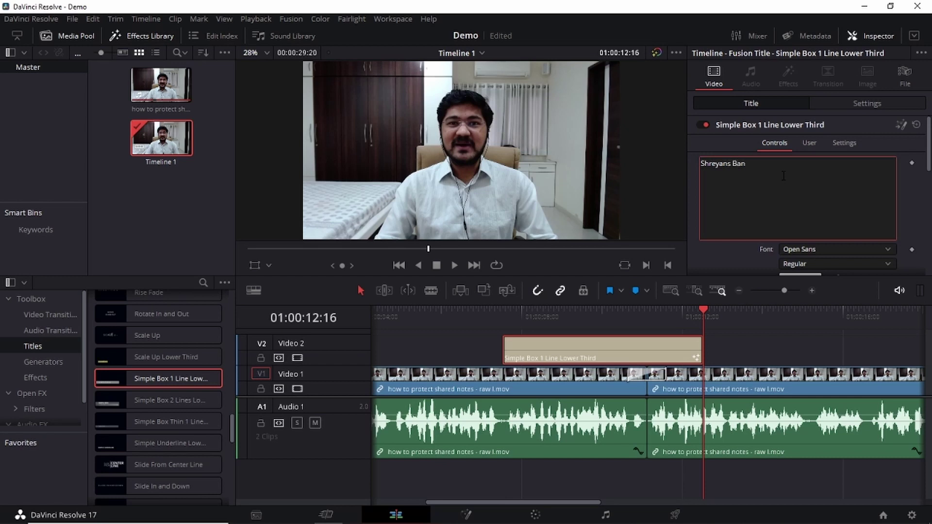
pyautogui.write('thiya')
# - Set the title font to Cambria Math and preview it at 01:00:09:20
pyautogui.click(888, 249)
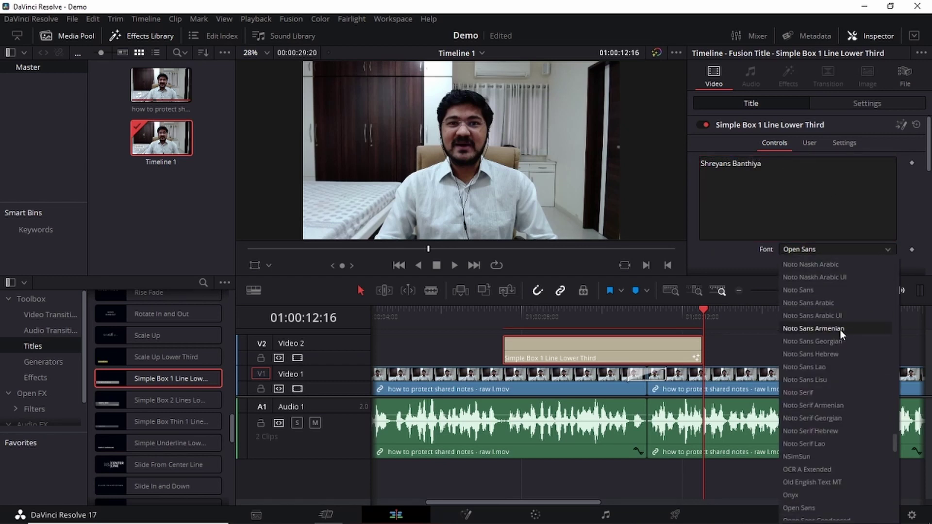
pyautogui.scroll(-2, 845, 353)
pyautogui.scroll(-2, 845, 353)
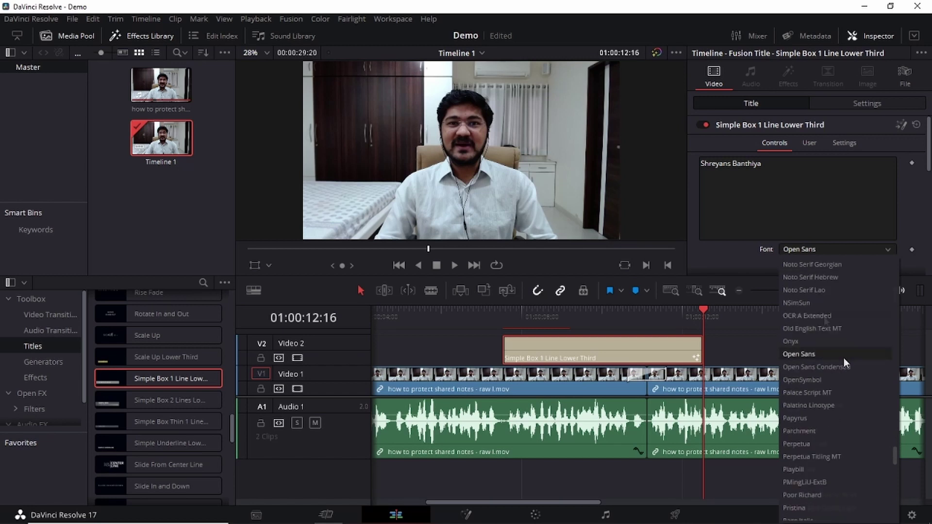
pyautogui.click(844, 357)
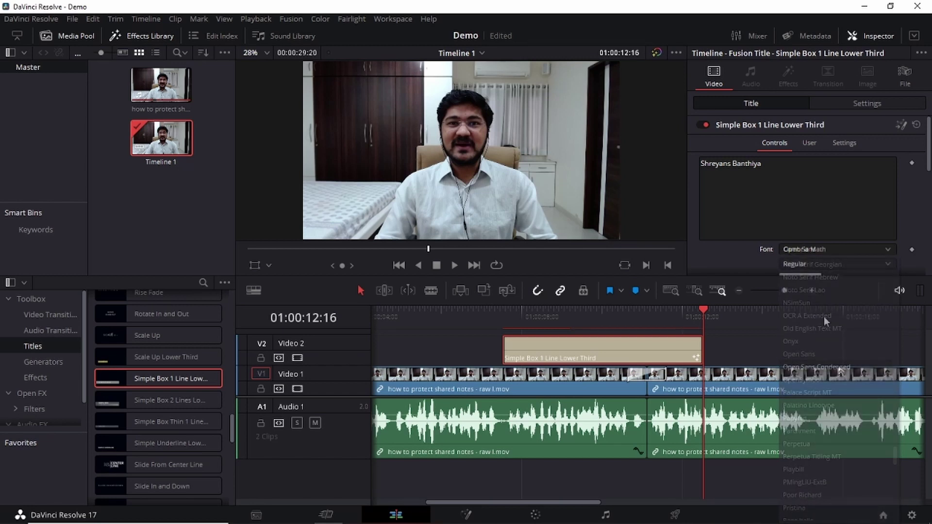
pyautogui.click(589, 311)
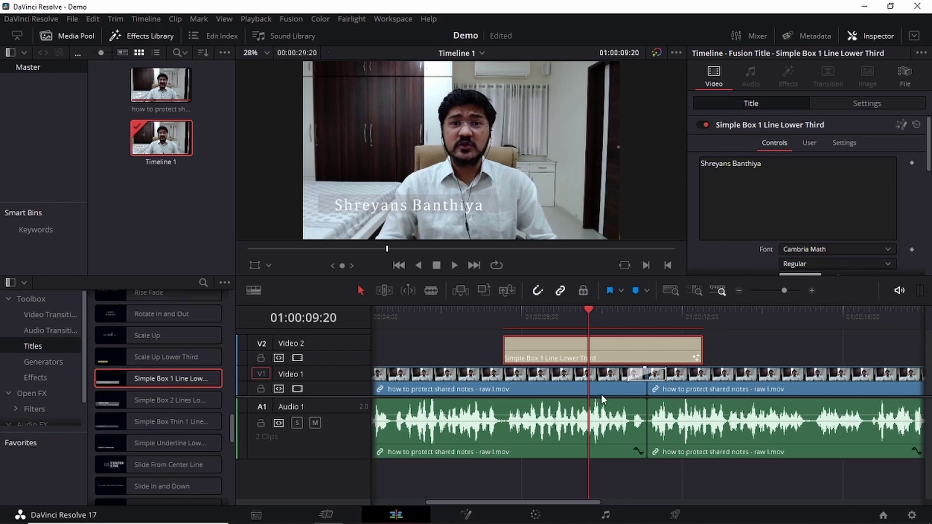
# - Color the name text dark red
pyautogui.scroll(-2, 908, 202)
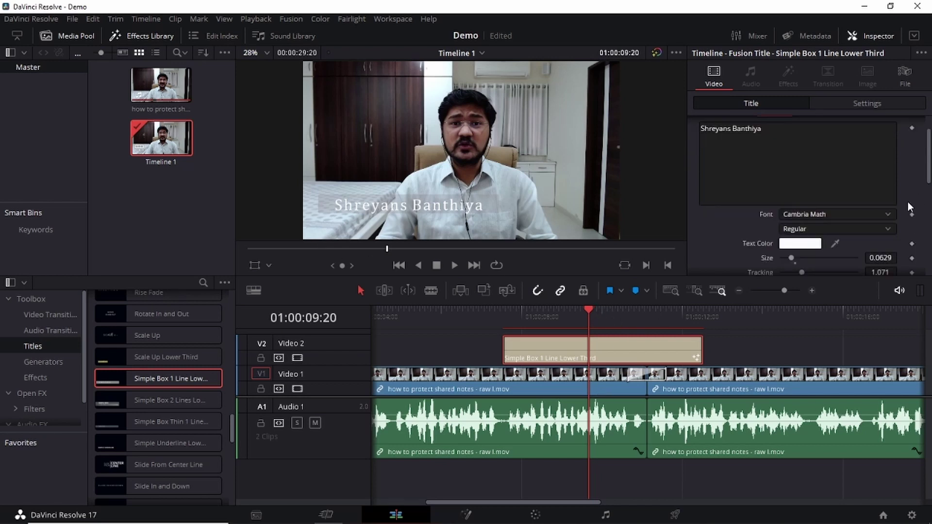
pyautogui.click(881, 228)
pyautogui.click(861, 235)
pyautogui.click(816, 245)
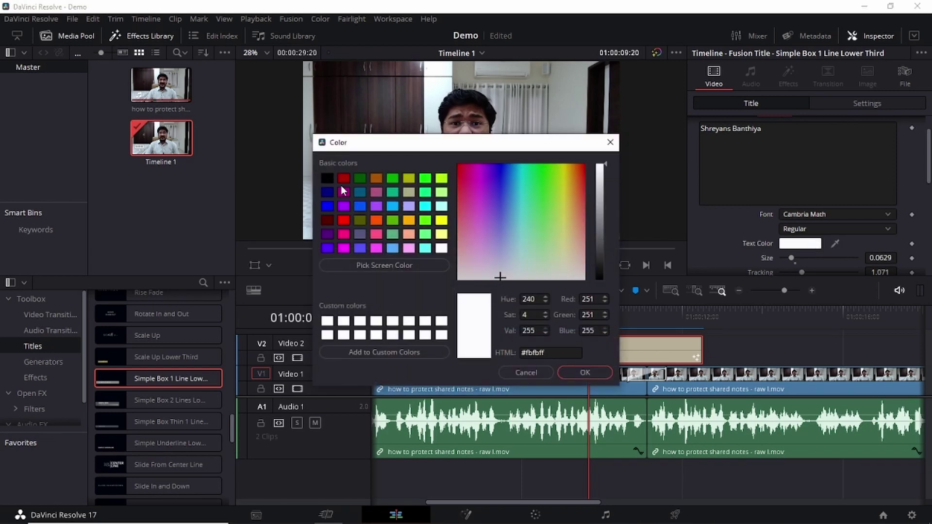
pyautogui.click(344, 179)
pyautogui.click(589, 372)
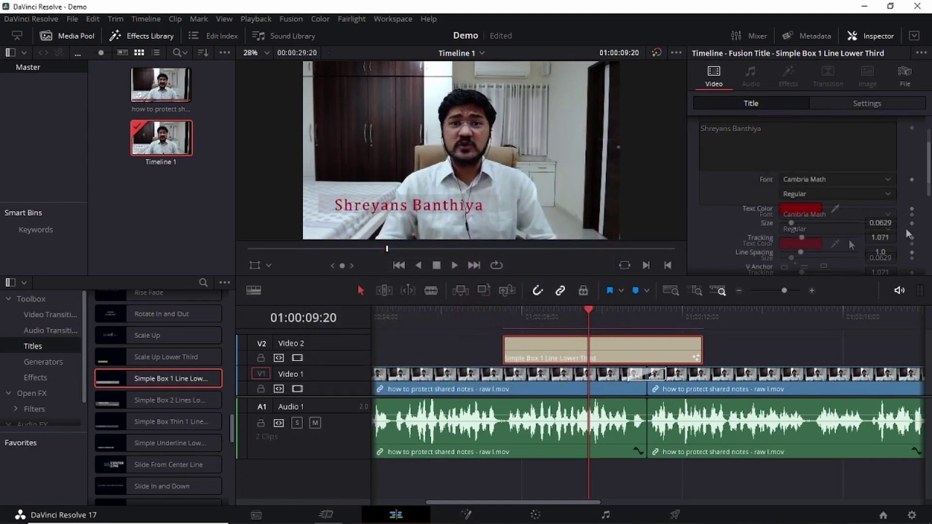
# - Enlarge the name text to 0.0709 and give the line a dark 0.298-alpha colour
pyautogui.scroll(-2, 900, 214)
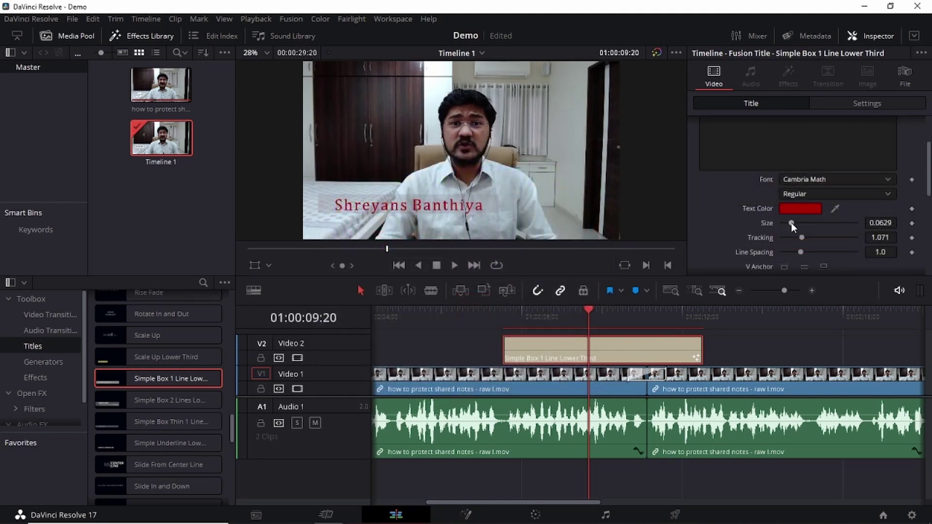
pyautogui.moveTo(792, 222); pyautogui.dragTo(793, 223)
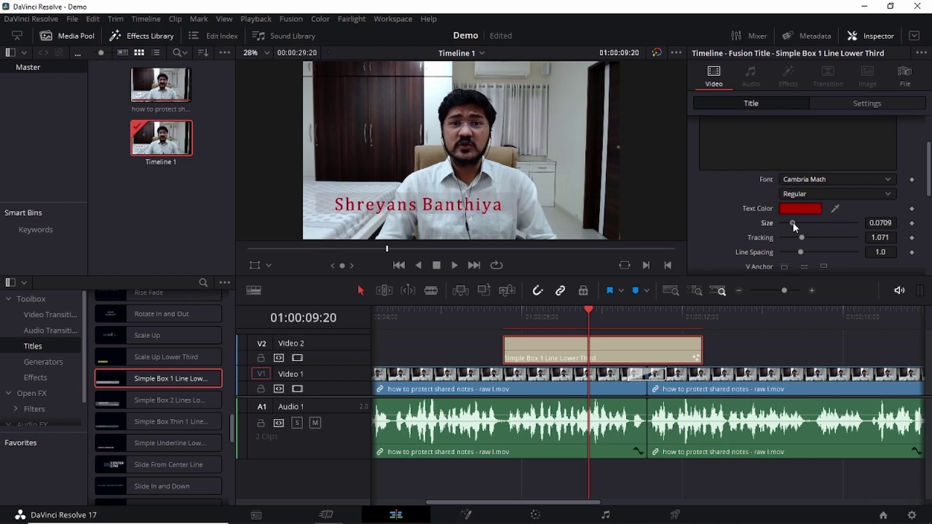
pyautogui.scroll(-2, 795, 225)
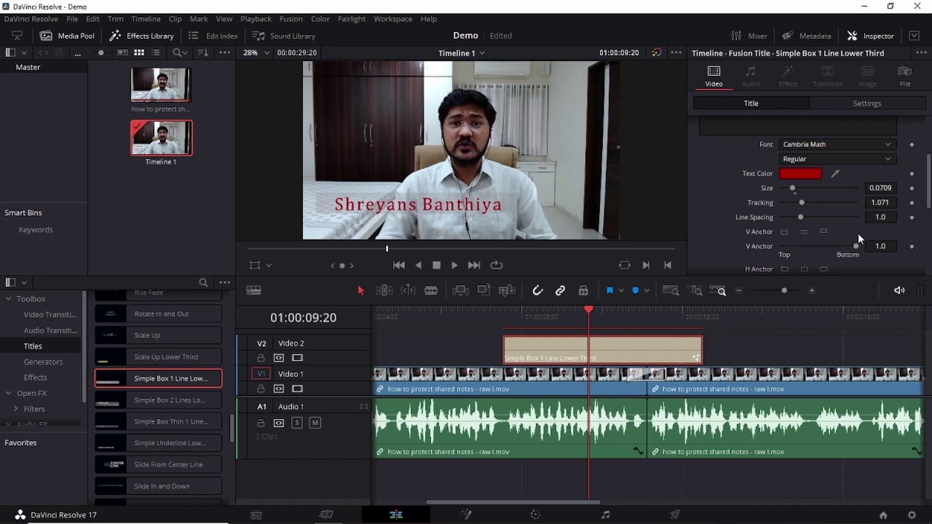
pyautogui.scroll(-5, 858, 238)
pyautogui.scroll(-3, 825, 209)
pyautogui.scroll(-2, 806, 188)
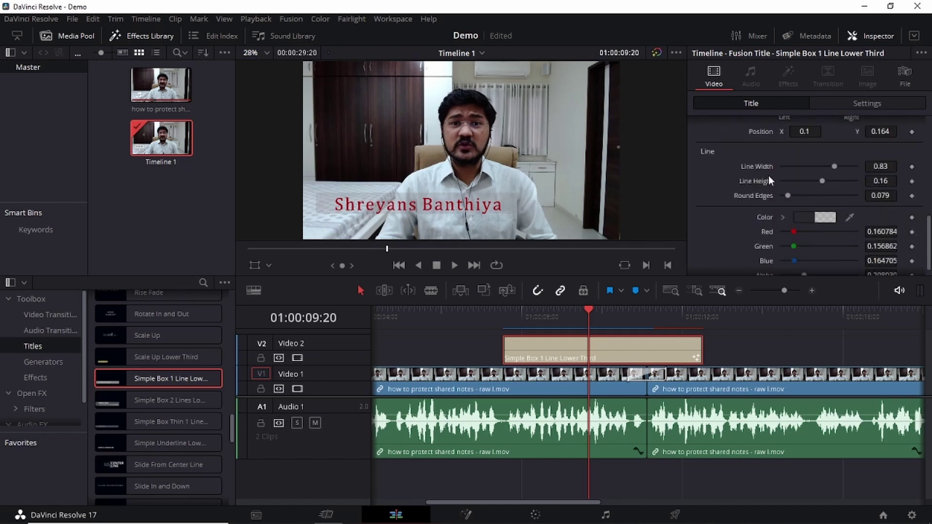
pyautogui.scroll(-1, 880, 210)
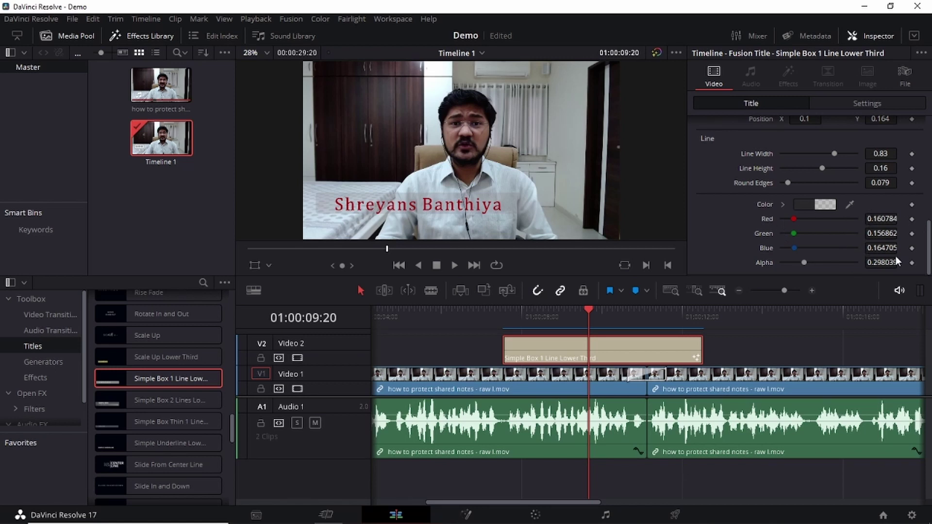
pyautogui.click(425, 320)
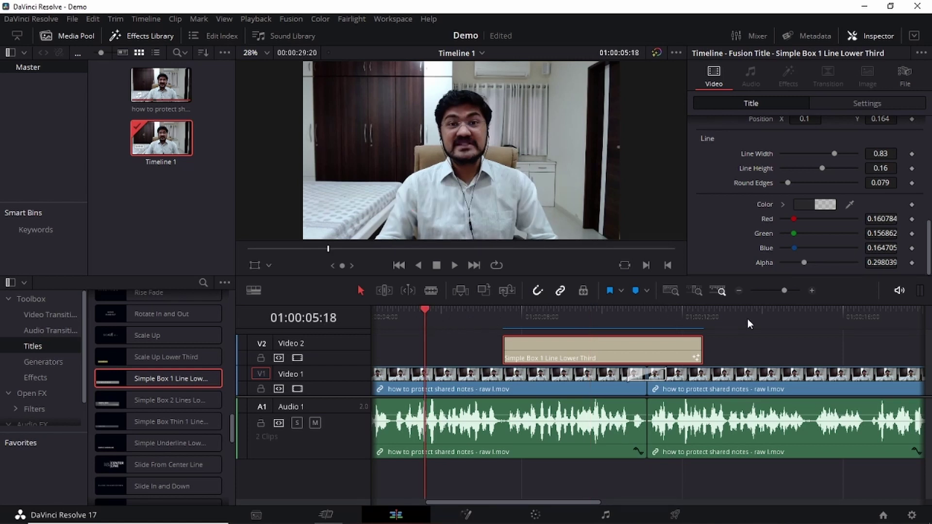
# - Mute Audio 1, hide the Inspector, and play the lower third from 01:00:07:00
pyautogui.click(315, 423)
pyautogui.click(872, 36)
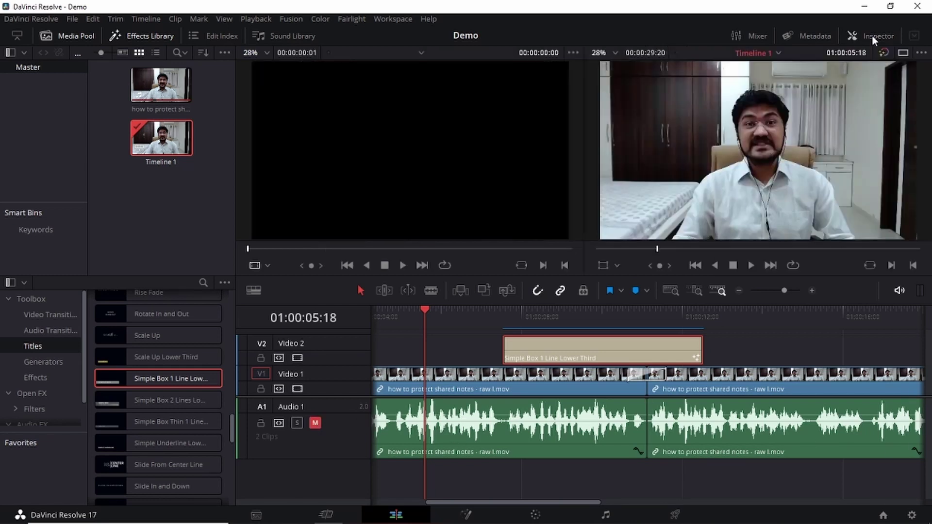
pyautogui.click(482, 313)
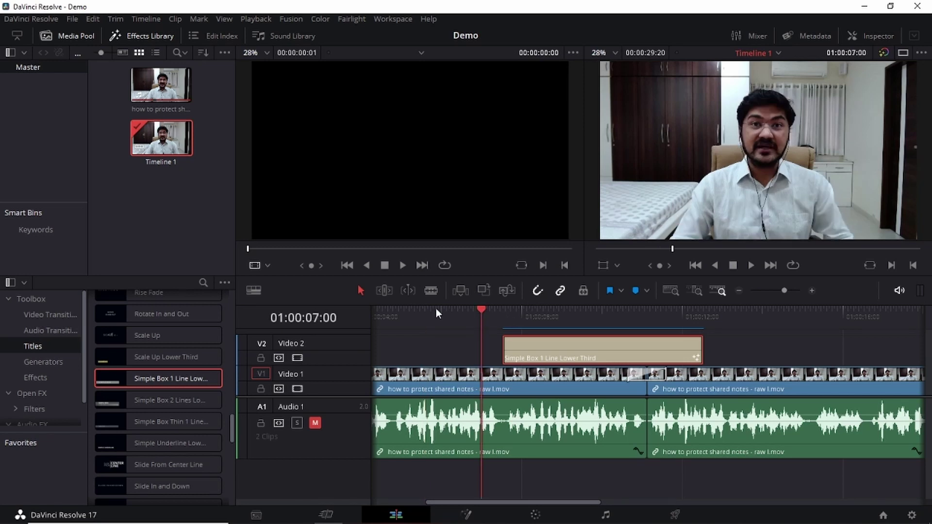
pyautogui.press('space')
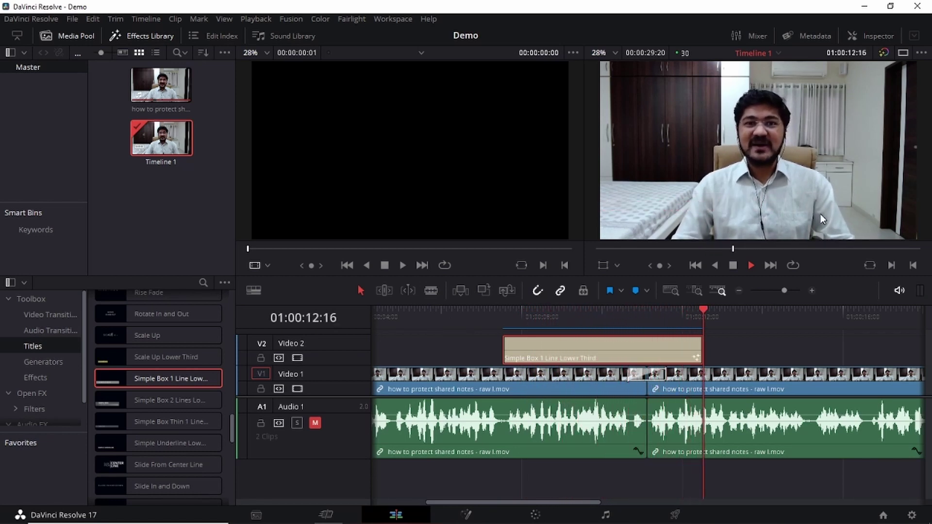
pyautogui.press('space')
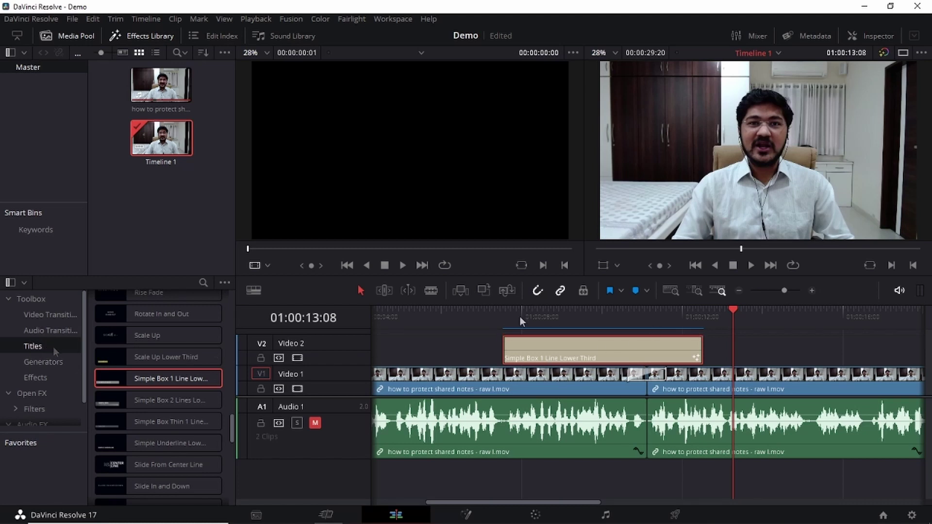
pyautogui.click(481, 311)
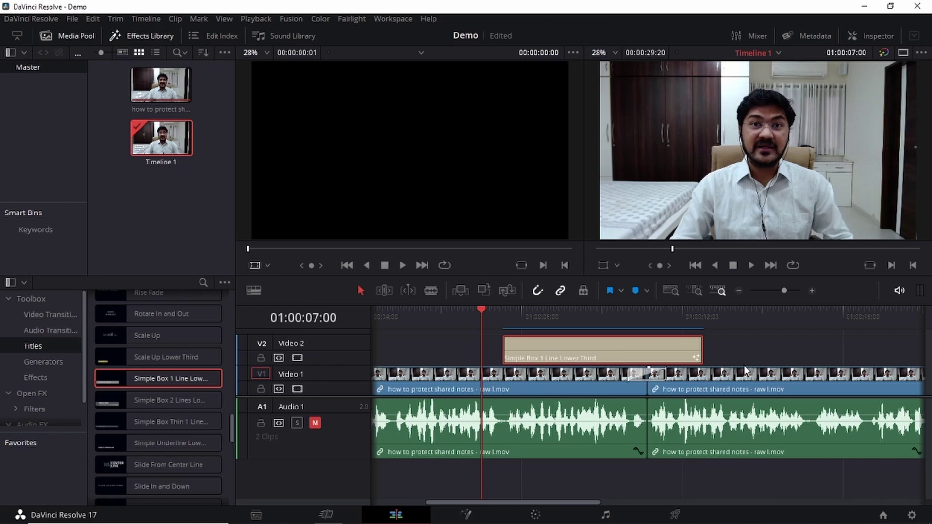
# - Select both V1 clip pairs and insert a Brightness/Contrast node after MediaIn1 on the Fusion page
pyautogui.click(430, 382)
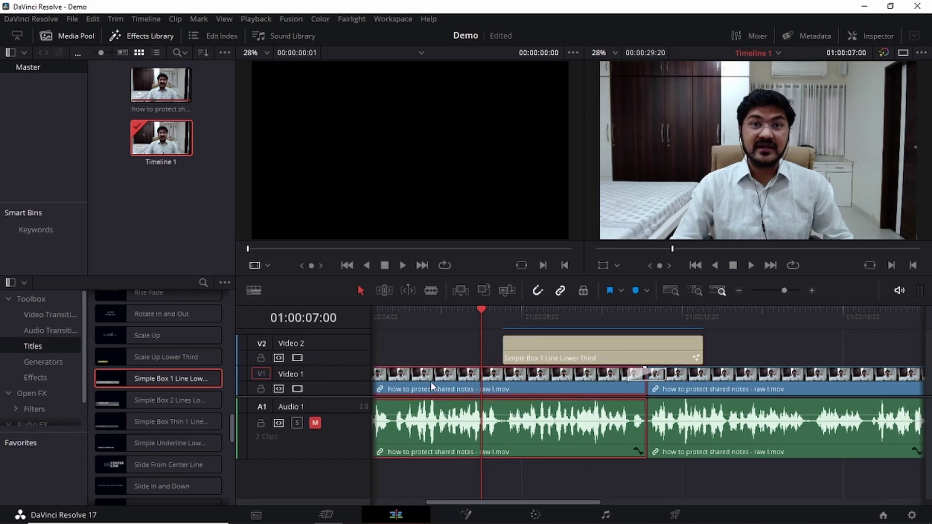
pyautogui.click(699, 385)
pyautogui.keyDown('ctrl'); pyautogui.click(625, 384); pyautogui.keyUp('ctrl')
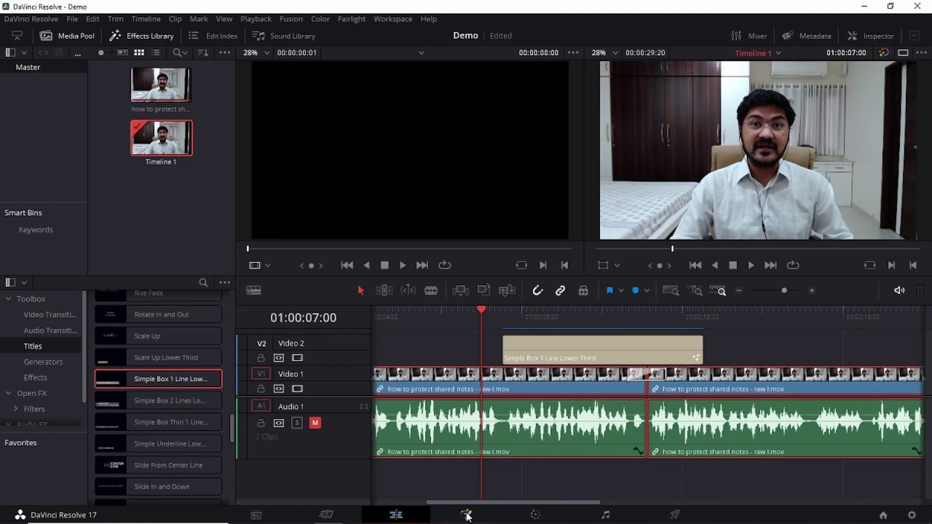
pyautogui.click(467, 515)
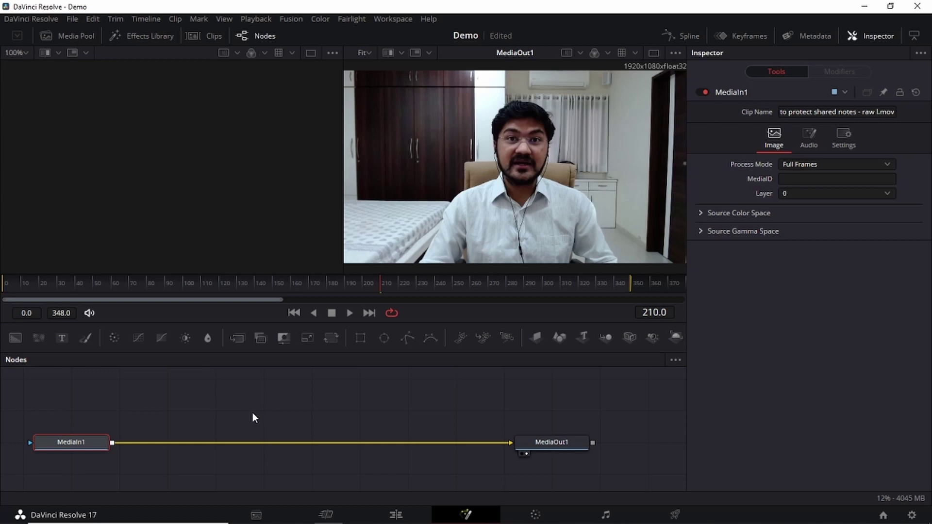
pyautogui.click(185, 338)
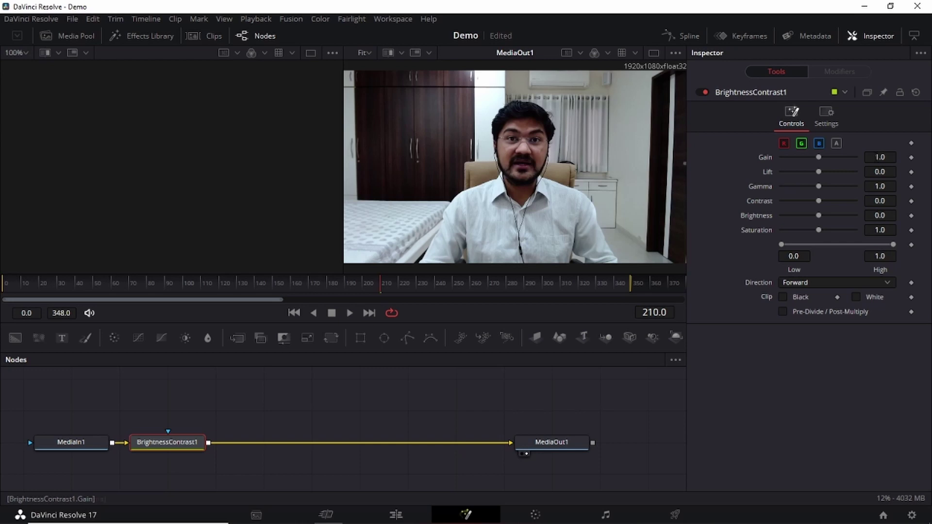
# - Set BrightnessContrast1 to Gamma 1.116, Brightness 0.018 and Contrast 0.018, then save the project
pyautogui.moveTo(880, 186); pyautogui.dragTo(895, 186)
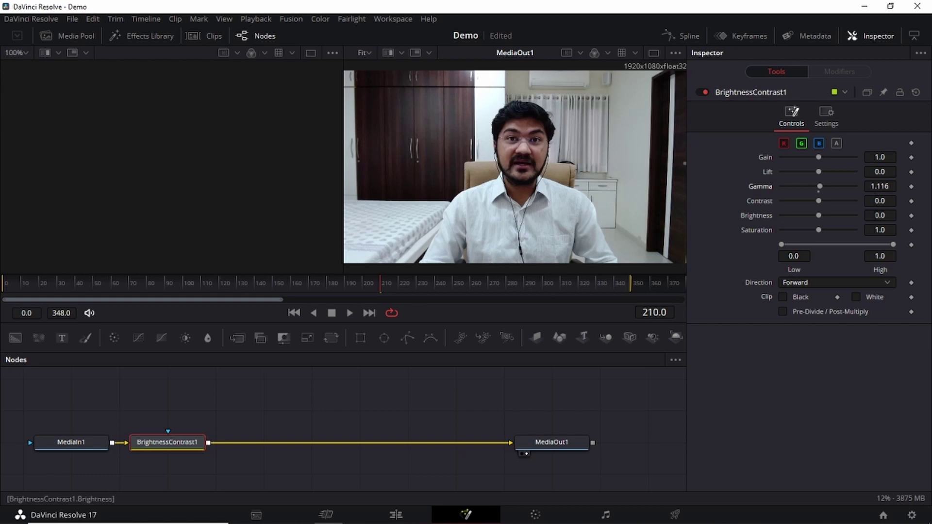
pyautogui.moveTo(895, 216); pyautogui.dragTo(894, 215)
pyautogui.moveTo(893, 215); pyautogui.dragTo(894, 215)
pyautogui.moveTo(880, 200); pyautogui.dragTo(880, 200)
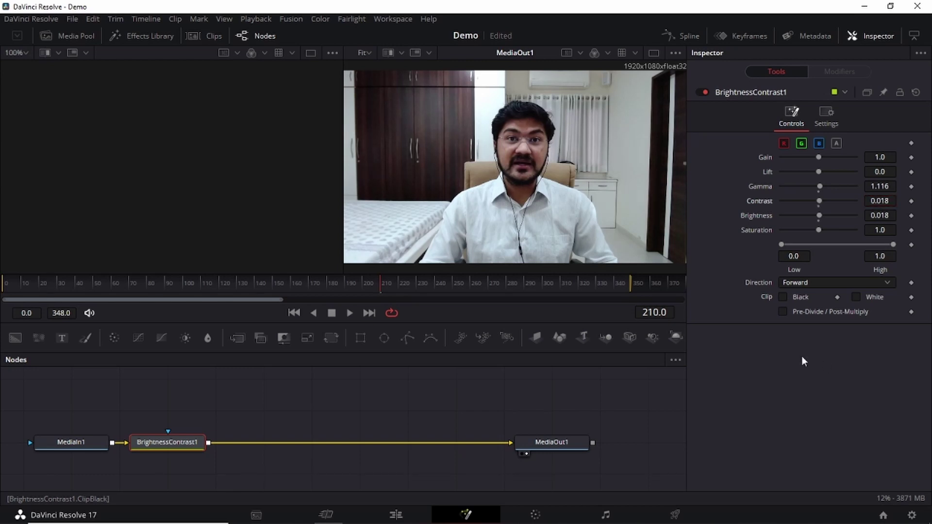
pyautogui.hotkey('ctrl', 's')
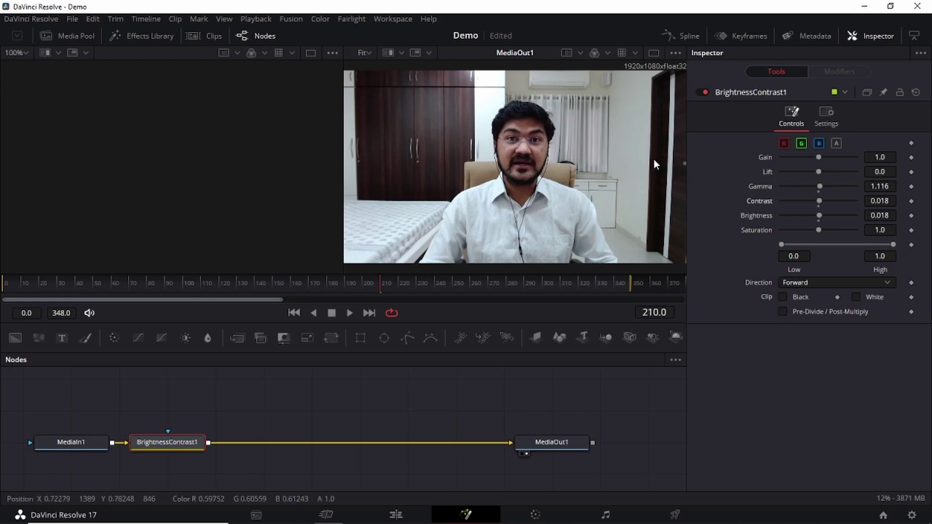
# - Back on the Edit page, play the timeline around 01:00:07 and park the playhead at 01:00:06:03
pyautogui.click(397, 515)
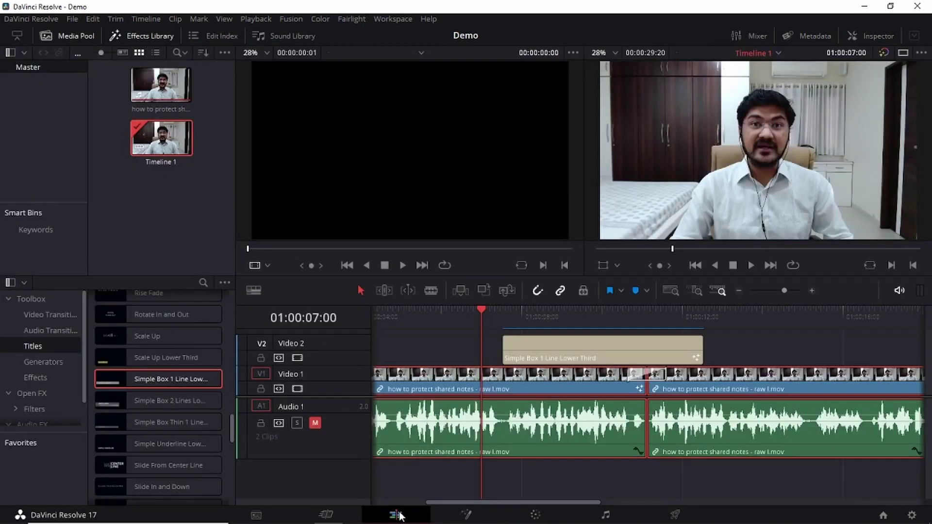
pyautogui.click(702, 476)
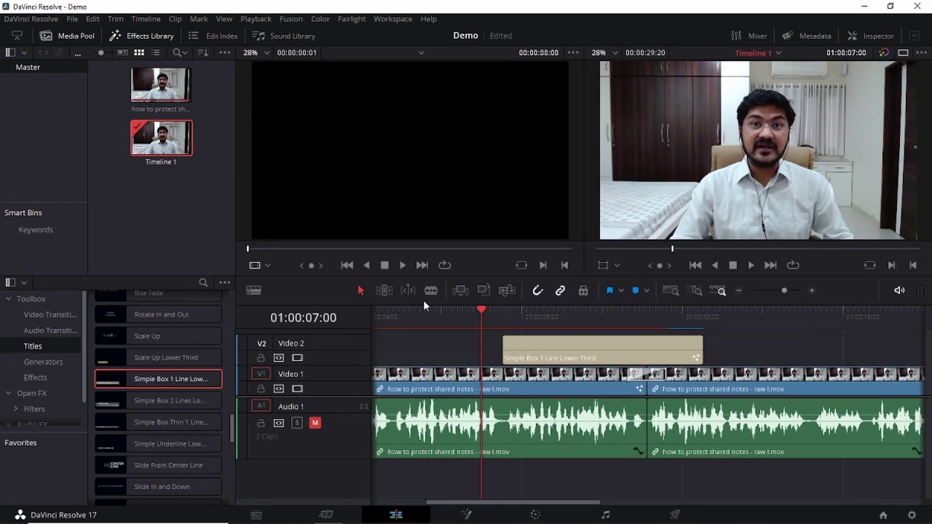
pyautogui.click(410, 311)
pyautogui.click(488, 308)
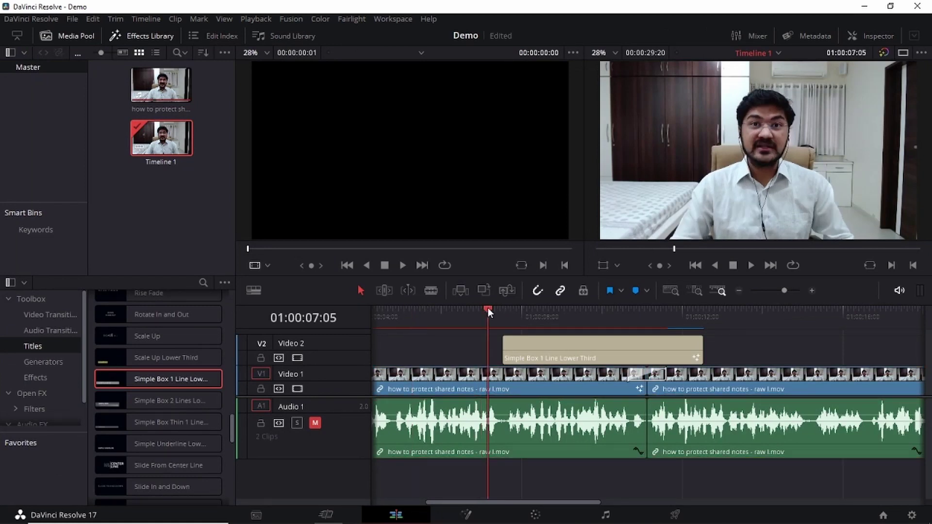
pyautogui.press('space')
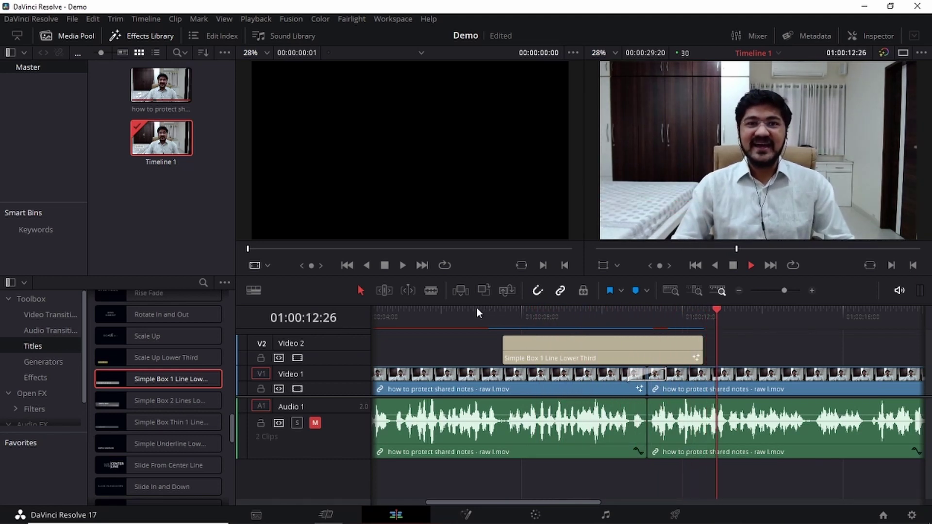
pyautogui.click(451, 308)
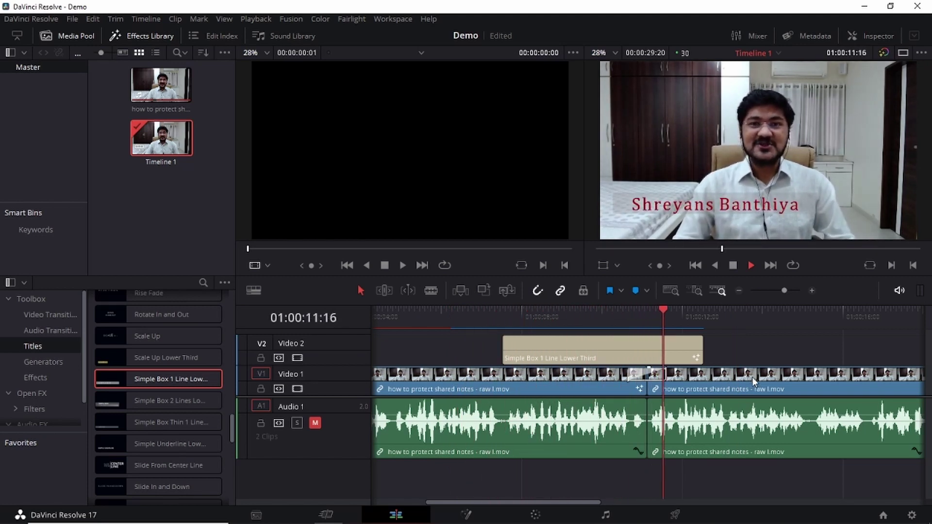
pyautogui.press('space')
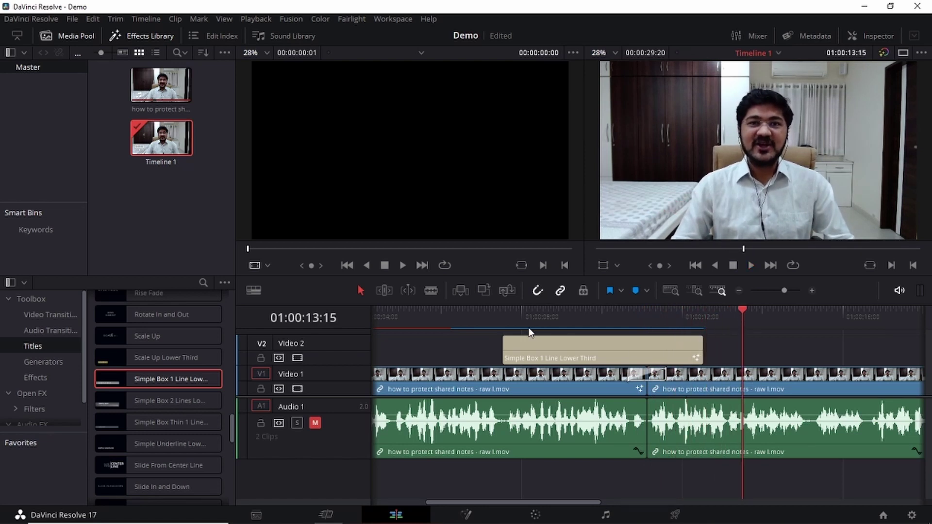
pyautogui.click(445, 312)
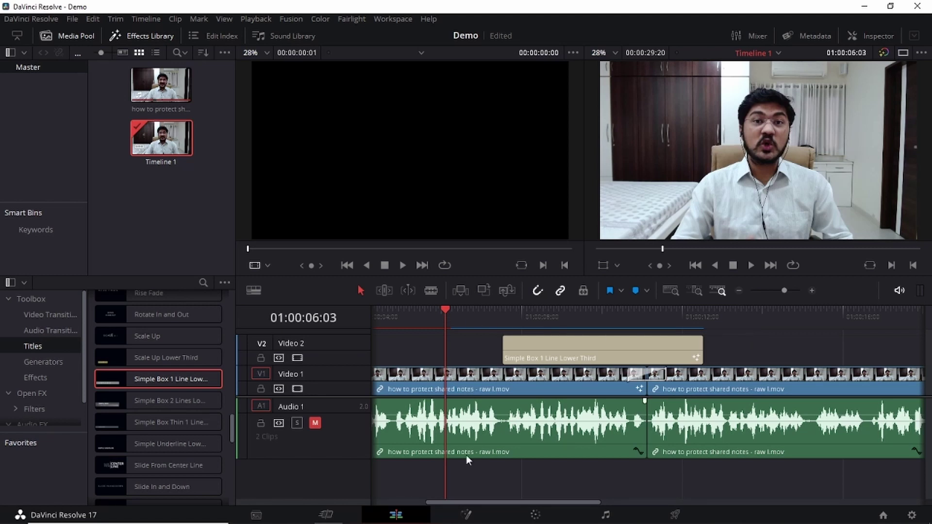
pyautogui.moveTo(465, 503); pyautogui.dragTo(388, 500)
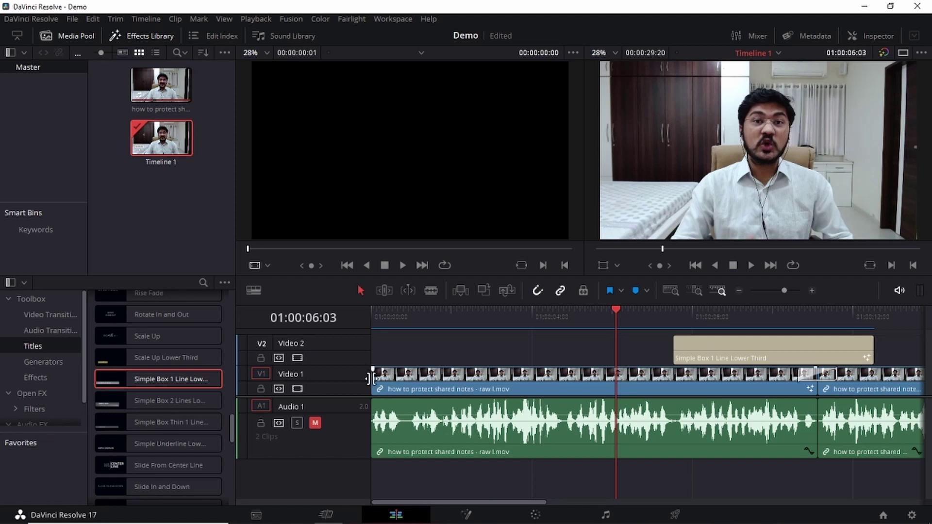
pyautogui.moveTo(372, 377); pyautogui.dragTo(458, 380)
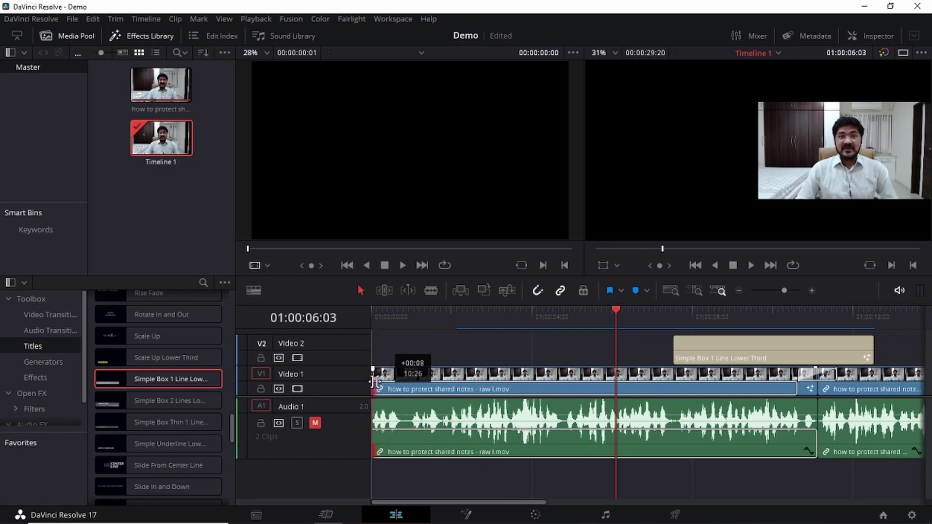
pyautogui.moveTo(458, 380); pyautogui.dragTo(374, 380)
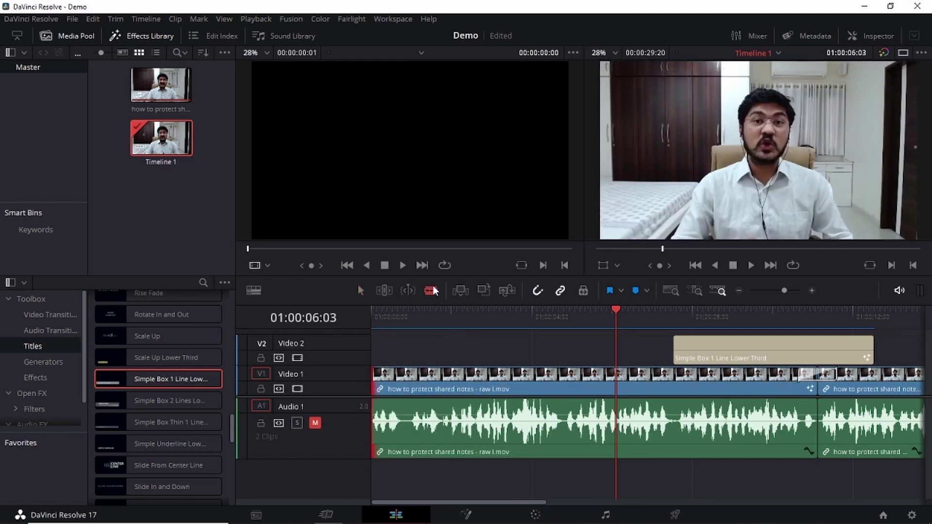
pyautogui.click(456, 311)
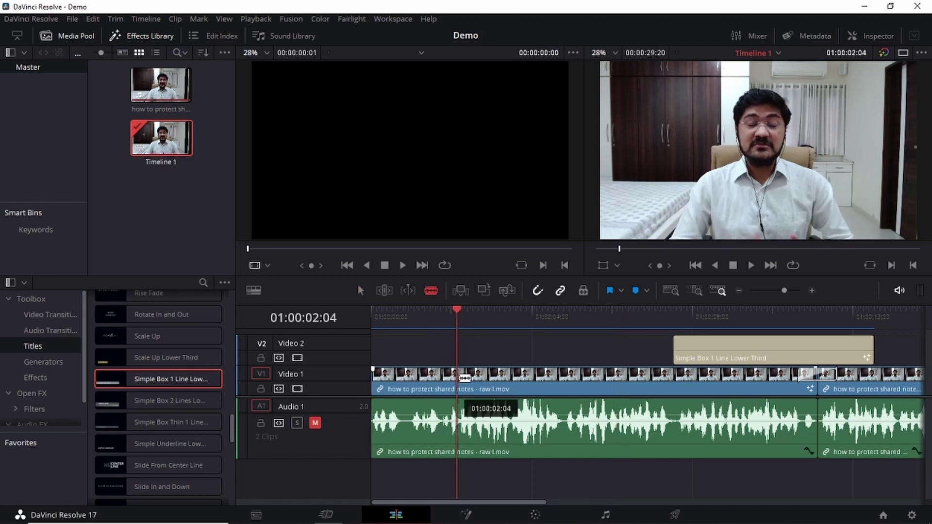
pyautogui.click(464, 378)
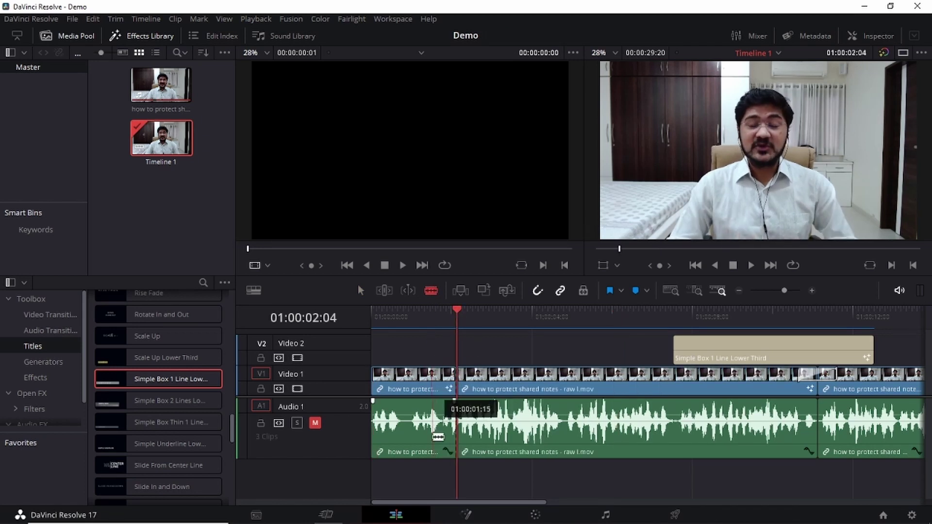
pyautogui.hotkey('ctrl', 'z')
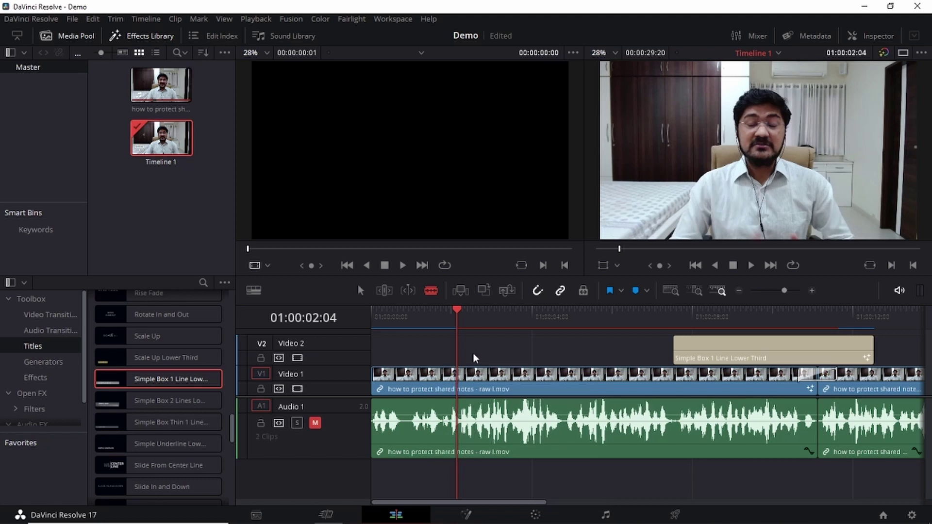
pyautogui.click(508, 314)
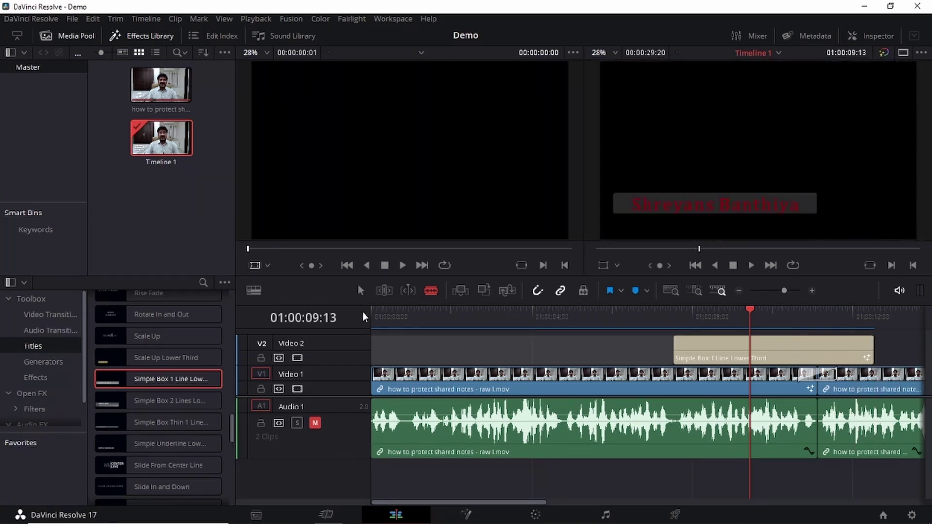
# - Slide the second V1/A1 clip pair left until it sits flush against the first, then deselect
pyautogui.click(360, 290)
pyautogui.moveTo(854, 428); pyautogui.dragTo(870, 429)
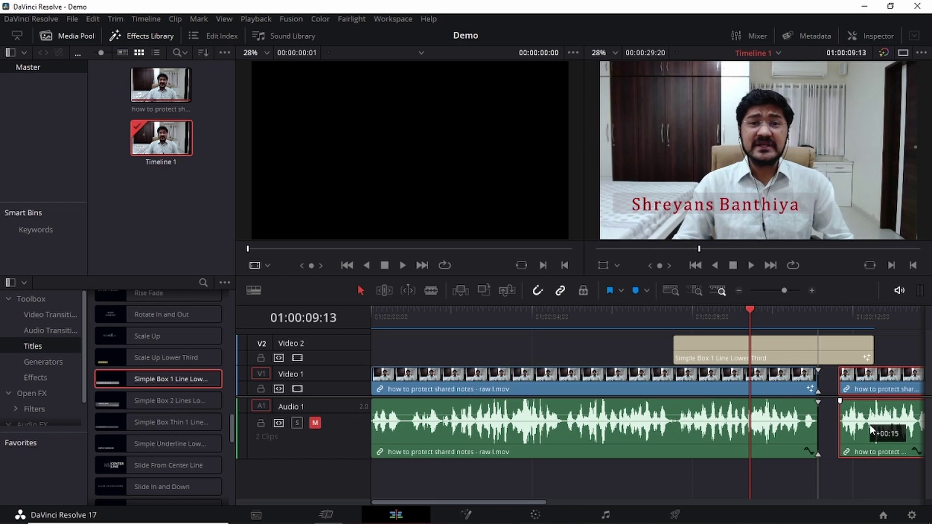
pyautogui.moveTo(871, 426); pyautogui.dragTo(856, 428)
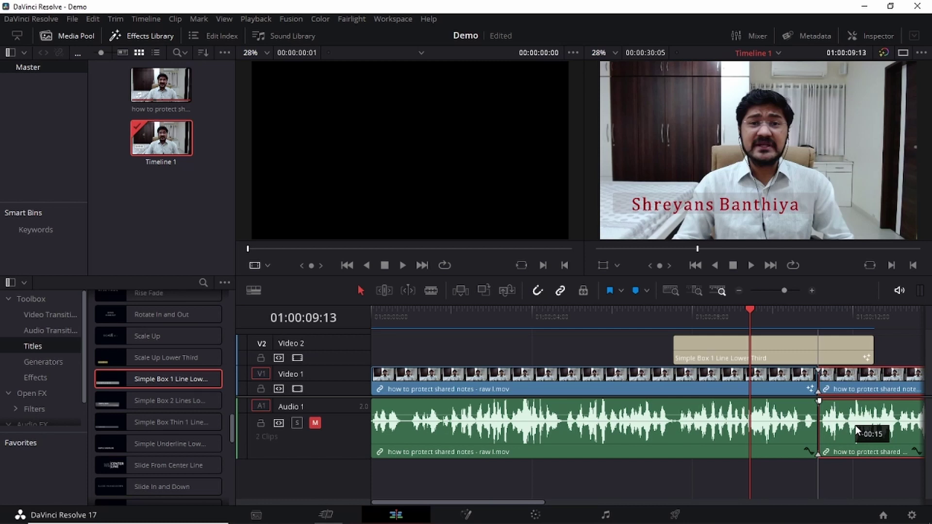
pyautogui.moveTo(856, 426); pyautogui.dragTo(856, 425)
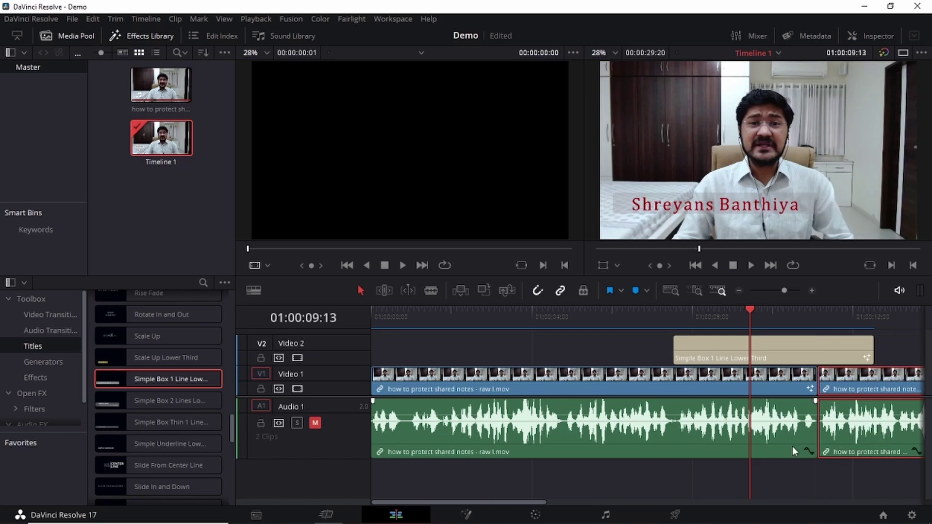
pyautogui.click(623, 348)
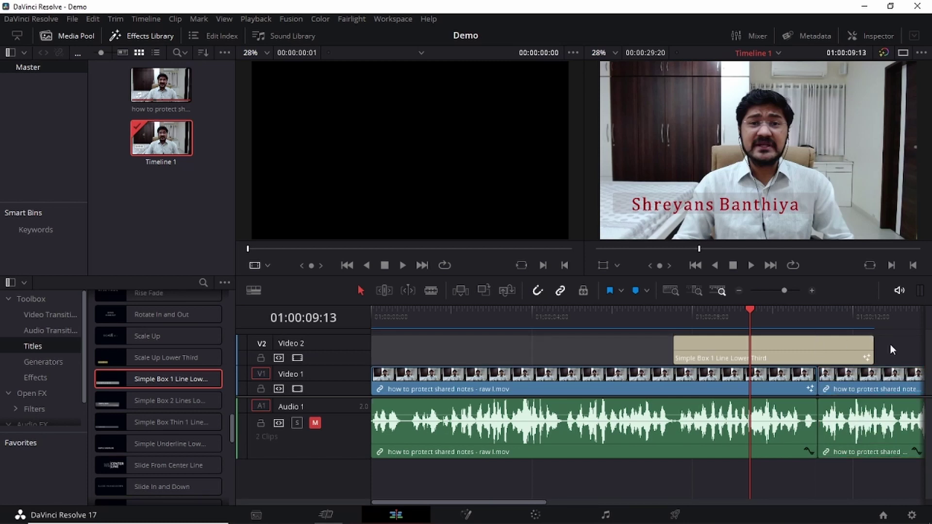
pyautogui.click(906, 345)
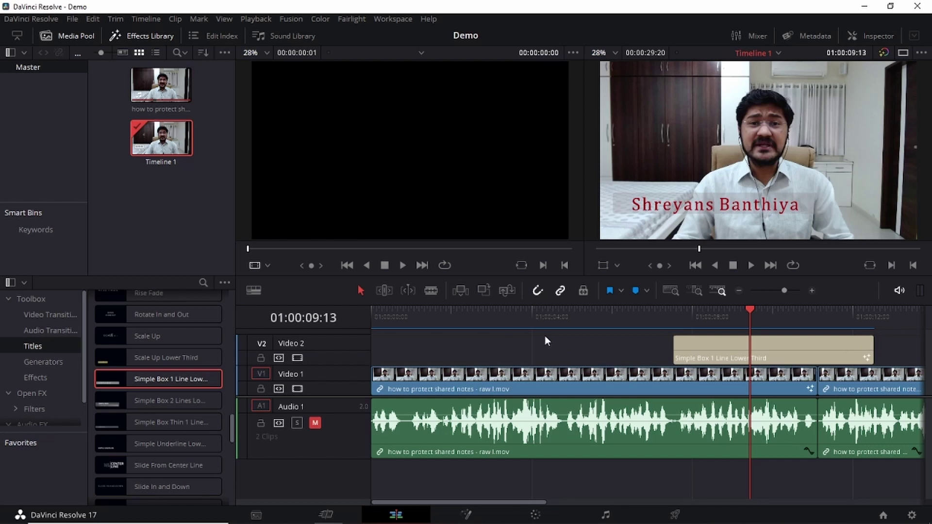
# - Drop the Fairlight FX De-Hummer onto Audio 1, leaving it at 50 Hz, amount -15, slope 0
pyautogui.scroll(-2, 50, 365)
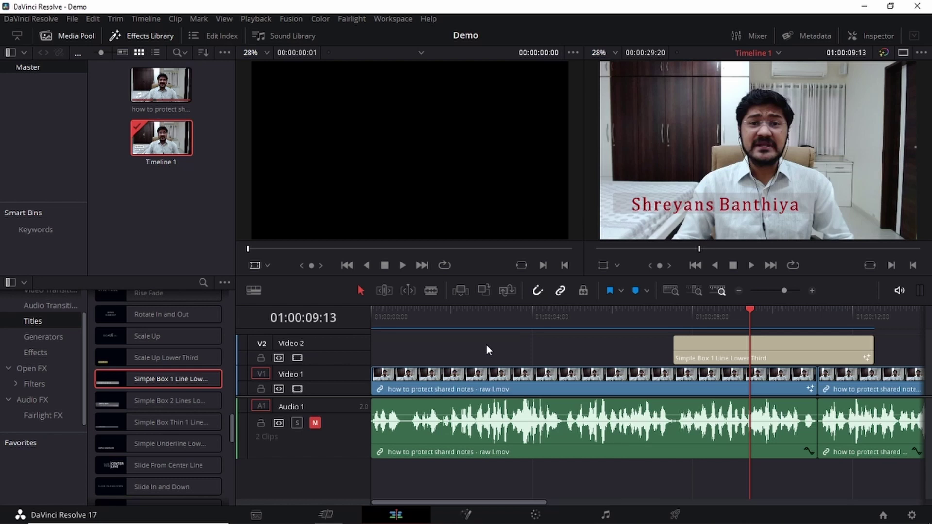
pyautogui.click(39, 399)
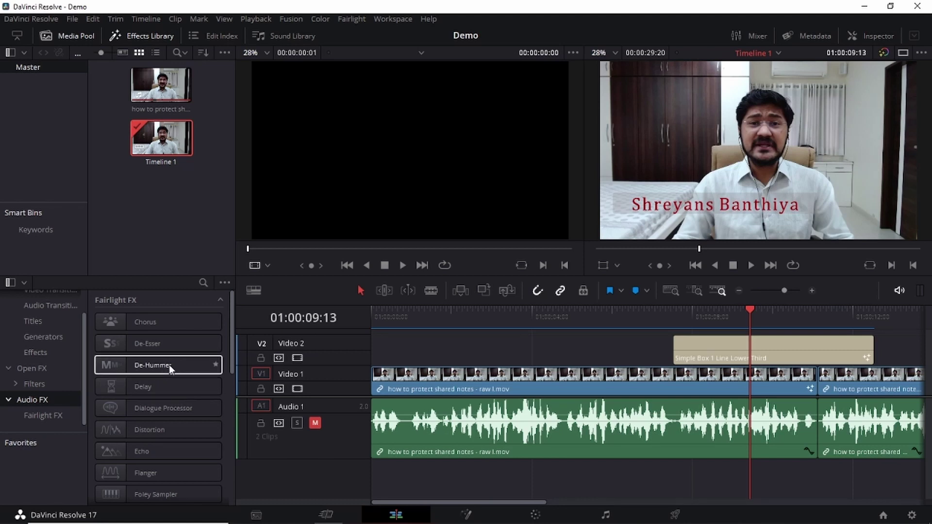
pyautogui.moveTo(156, 367); pyautogui.dragTo(305, 421)
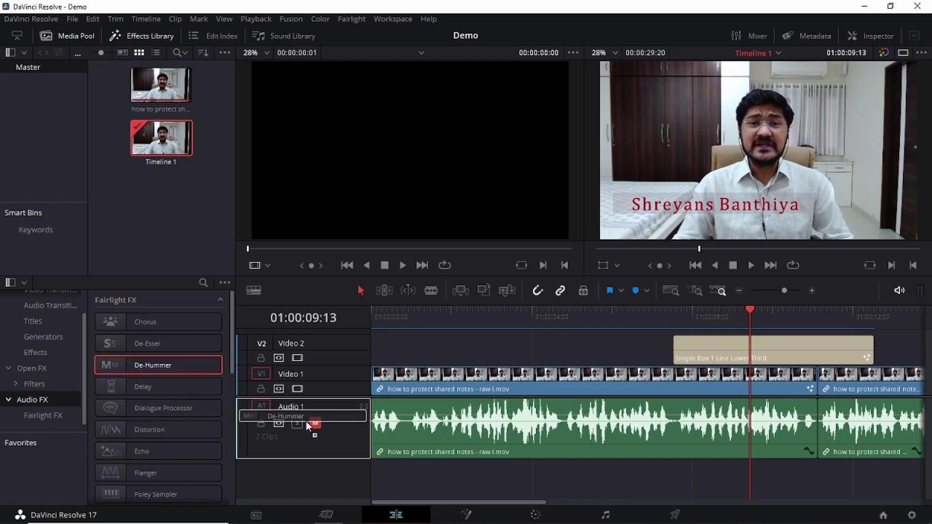
pyautogui.moveTo(305, 421); pyautogui.dragTo(308, 430)
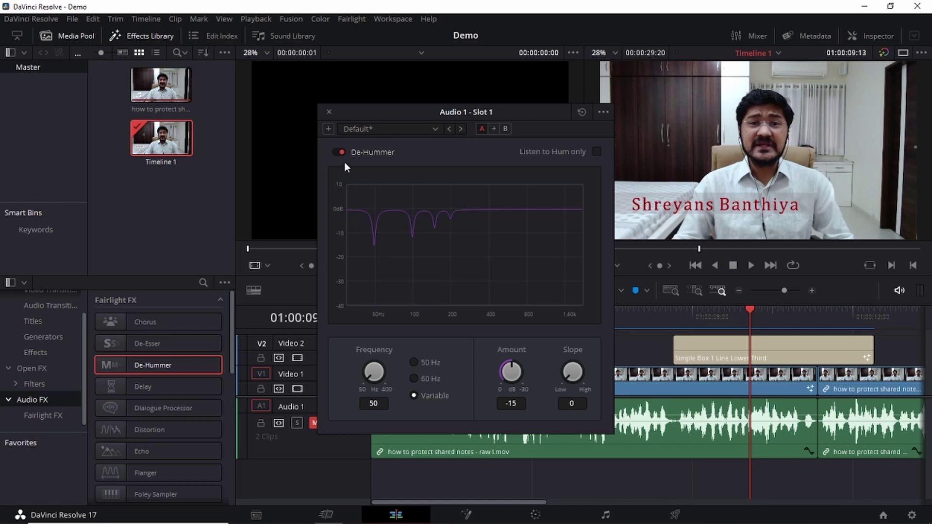
pyautogui.click(329, 113)
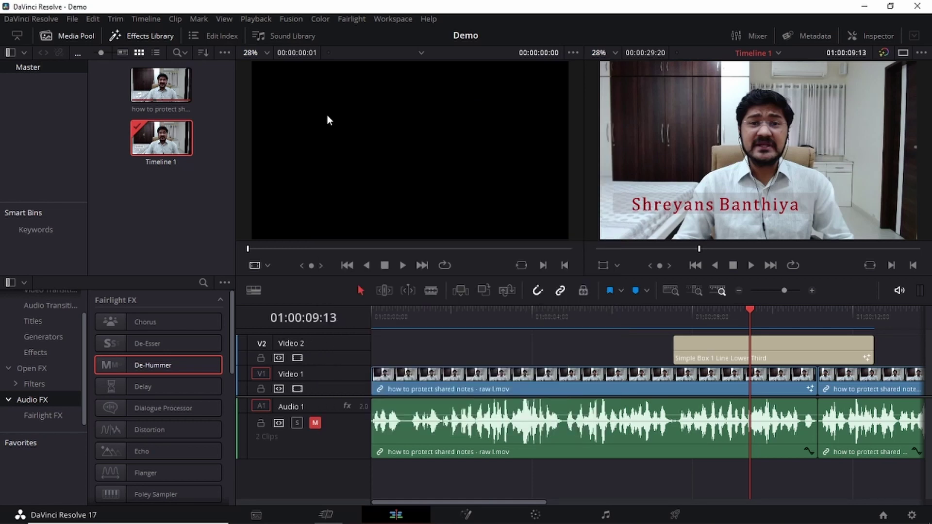
# - Put Noise Reduction in Audio 1's second effect slot, switched to Auto Speech Mode
pyautogui.scroll(-2, 164, 474)
pyautogui.scroll(-3, 164, 472)
pyautogui.scroll(-3, 163, 470)
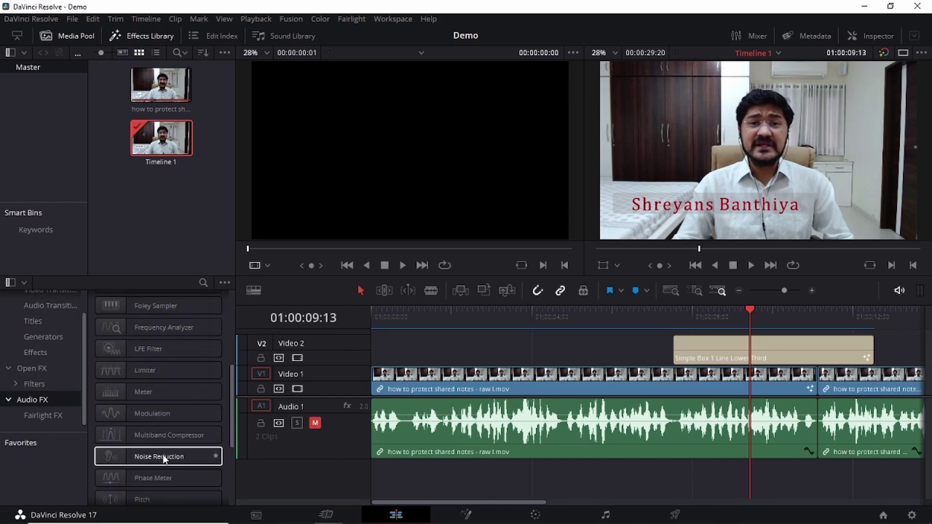
pyautogui.moveTo(162, 455); pyautogui.dragTo(323, 421)
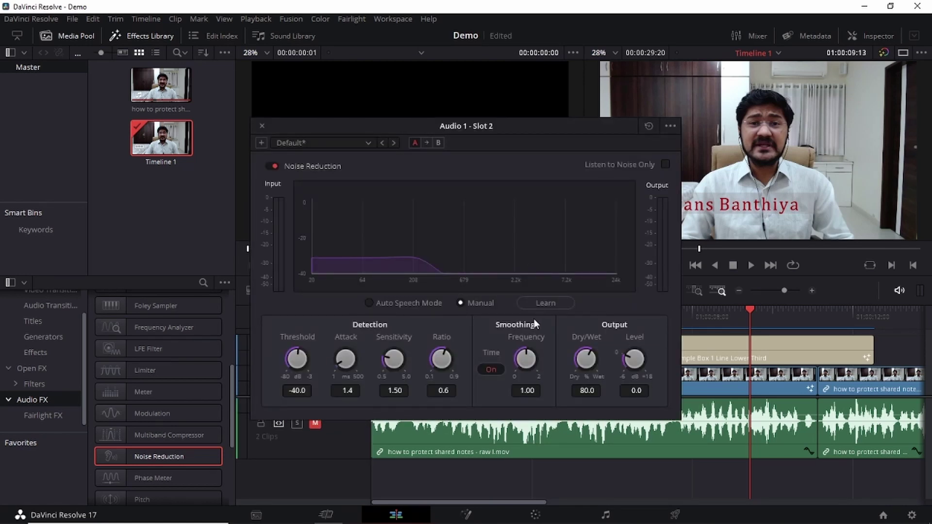
pyautogui.click(369, 303)
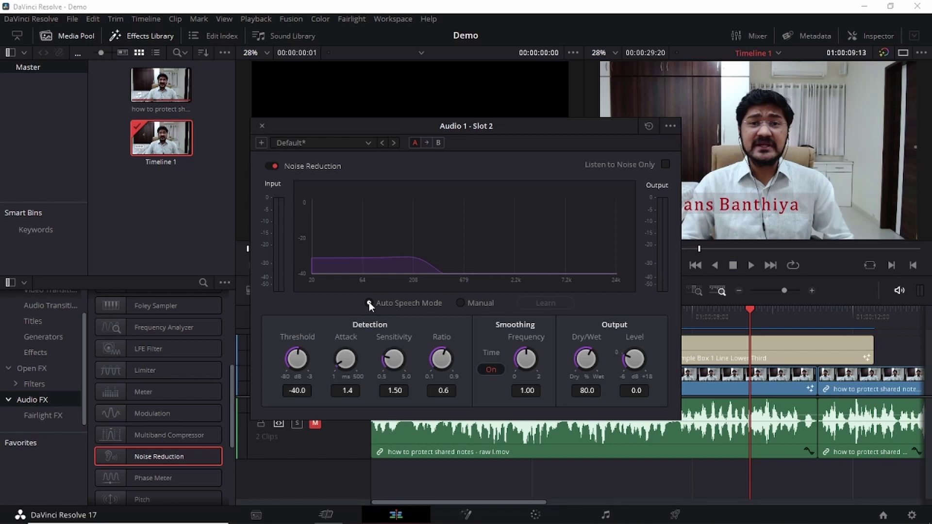
pyautogui.click(262, 126)
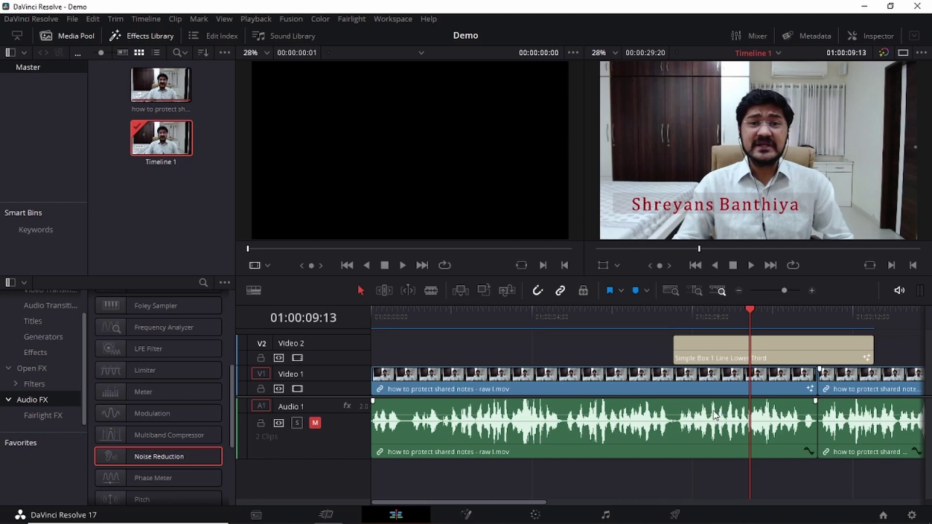
# - On the Deliver page, choose the YouTube 1080p preset, name the file demo, and target the Final Output folder
pyautogui.click(676, 516)
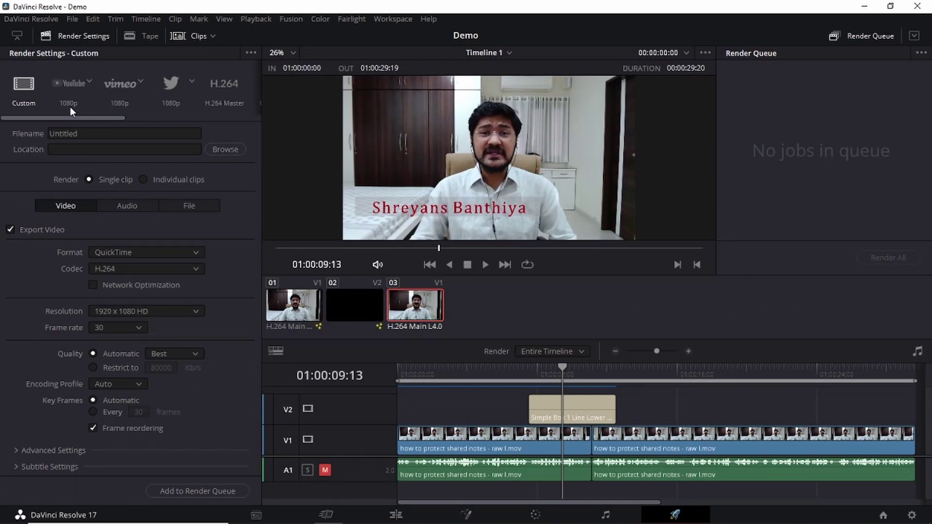
pyautogui.click(72, 81)
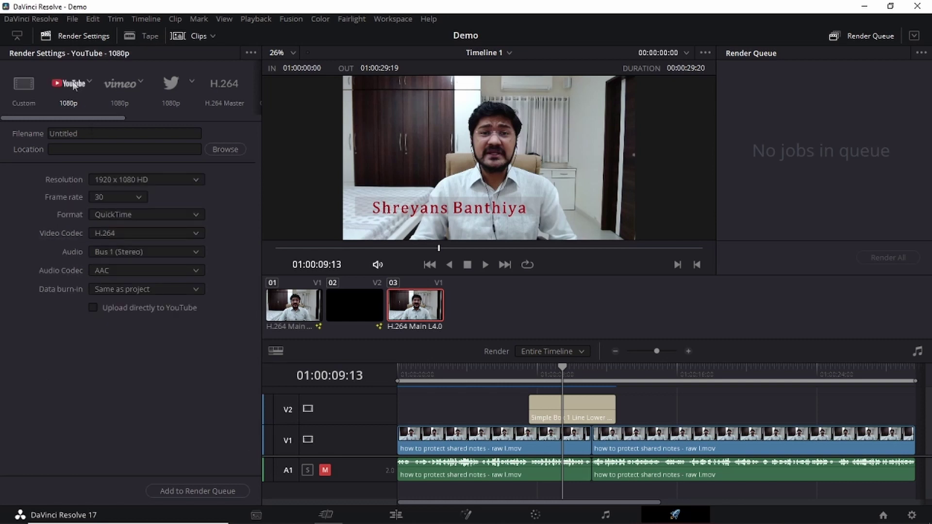
pyautogui.doubleClick(91, 133)
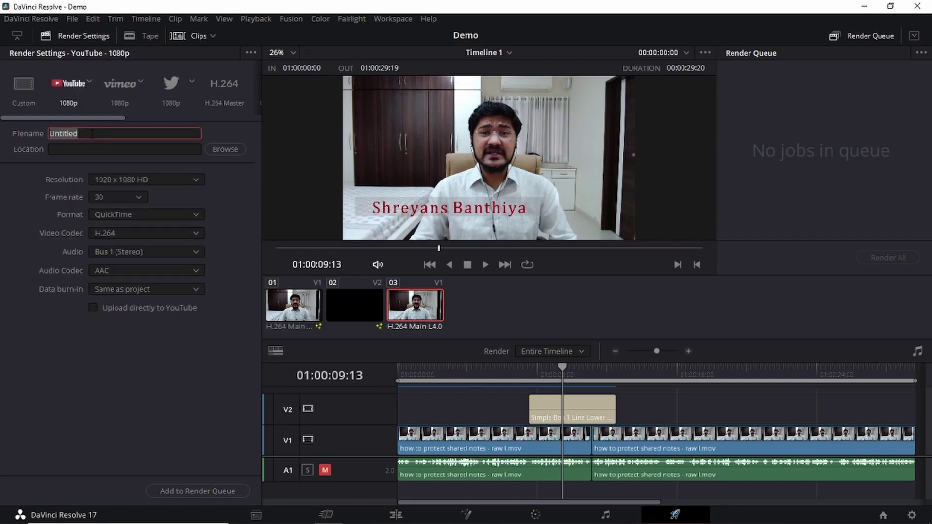
pyautogui.write('demo')
pyautogui.click(229, 149)
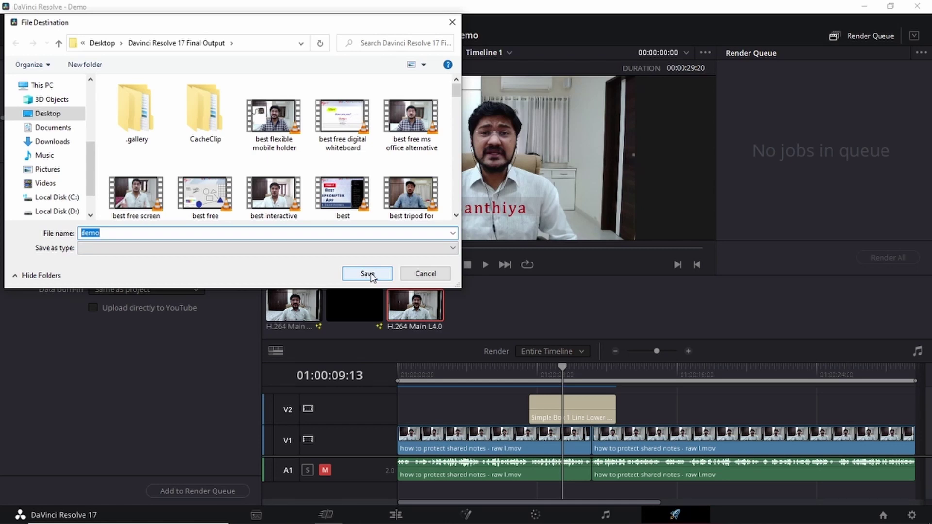
pyautogui.click(368, 273)
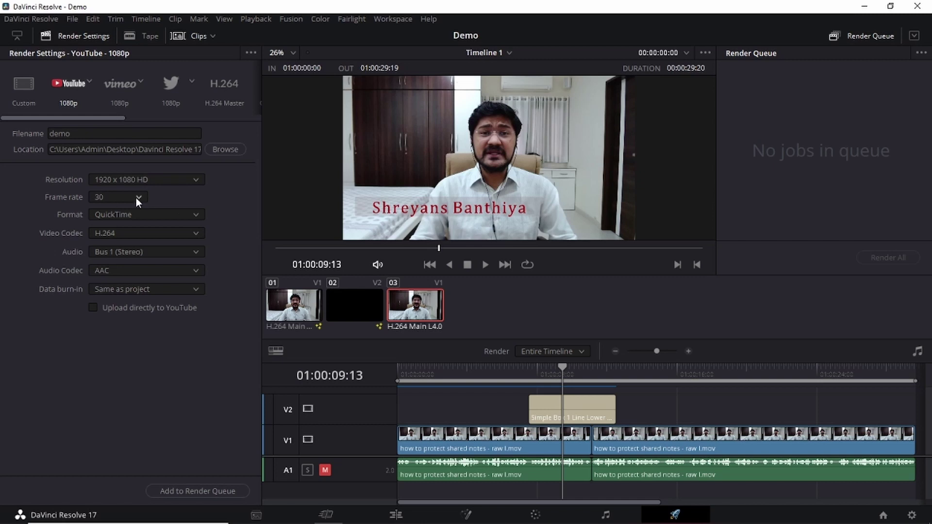
# - Confirm QuickTime format and H.264 codec, then add the demo render of Timeline 1 to the queue
pyautogui.click(194, 217)
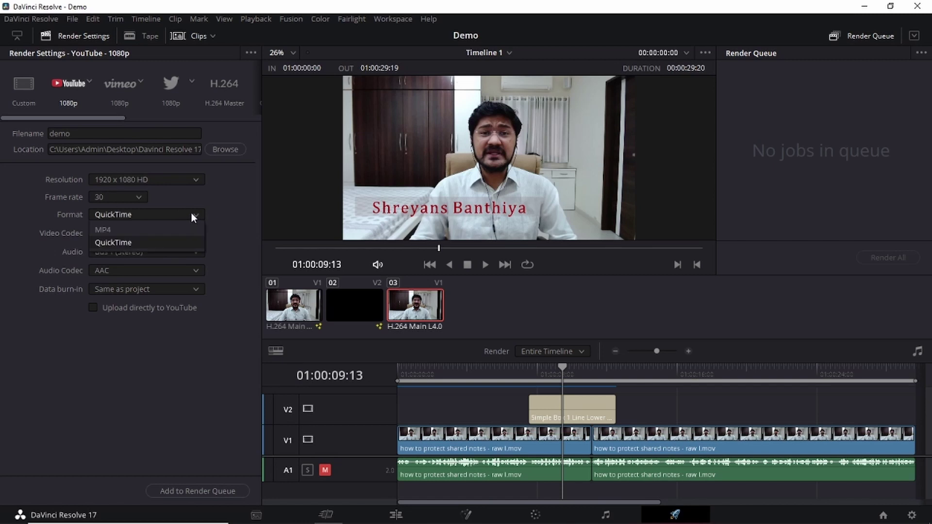
pyautogui.click(193, 216)
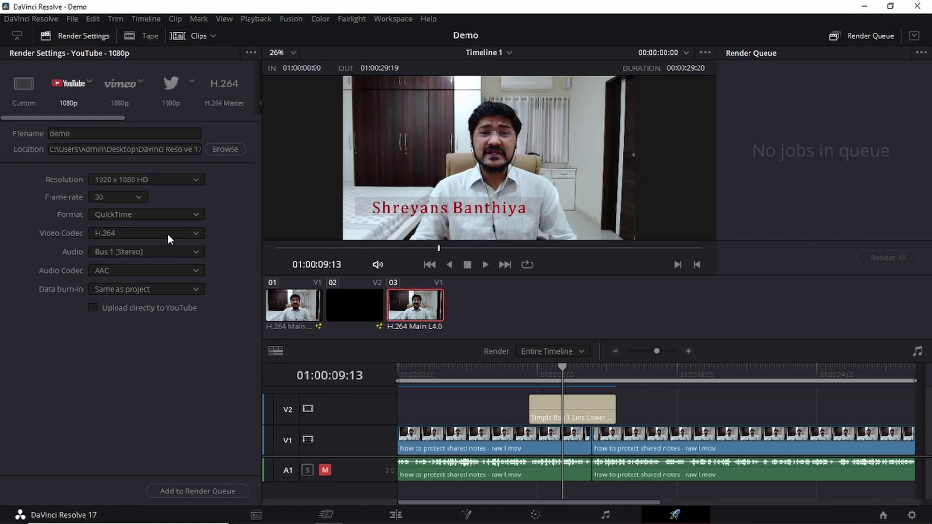
pyautogui.click(192, 235)
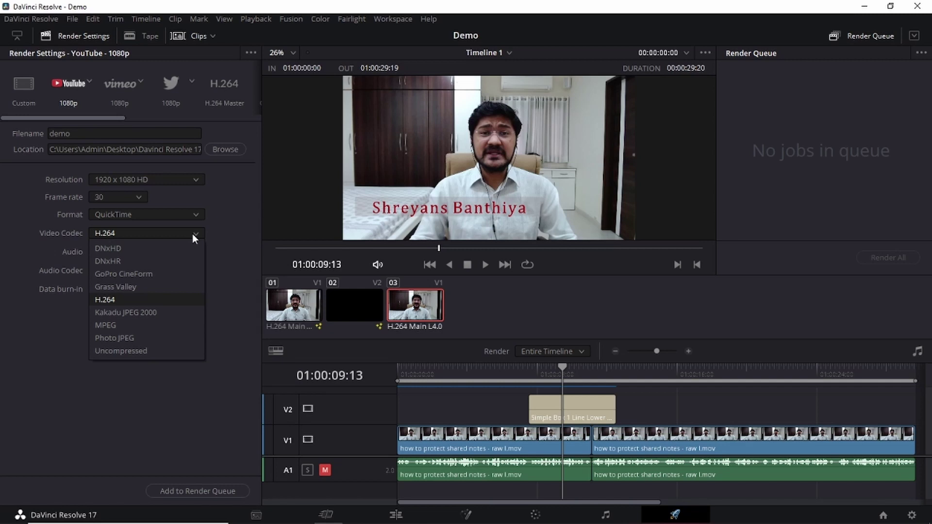
pyautogui.click(192, 235)
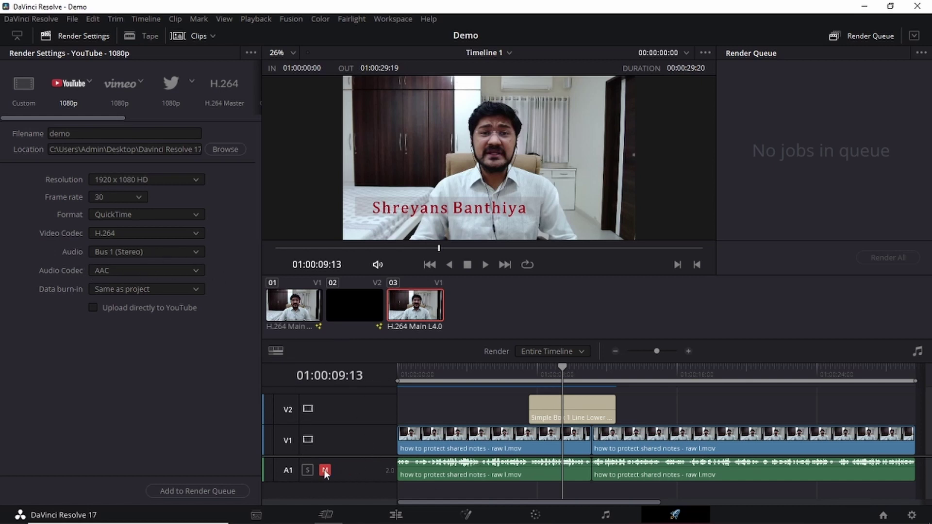
pyautogui.click(206, 491)
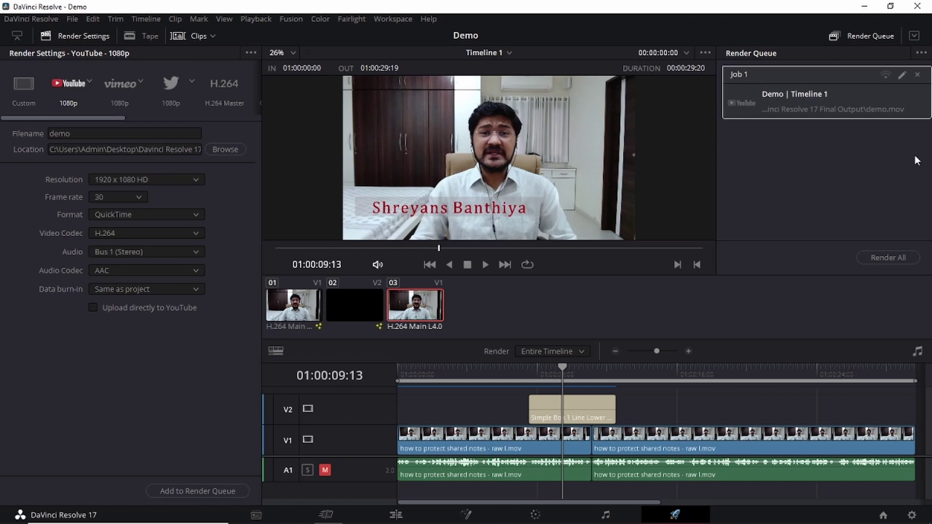
# - Render All to produce demo.mov from the queued job
pyautogui.click(885, 259)
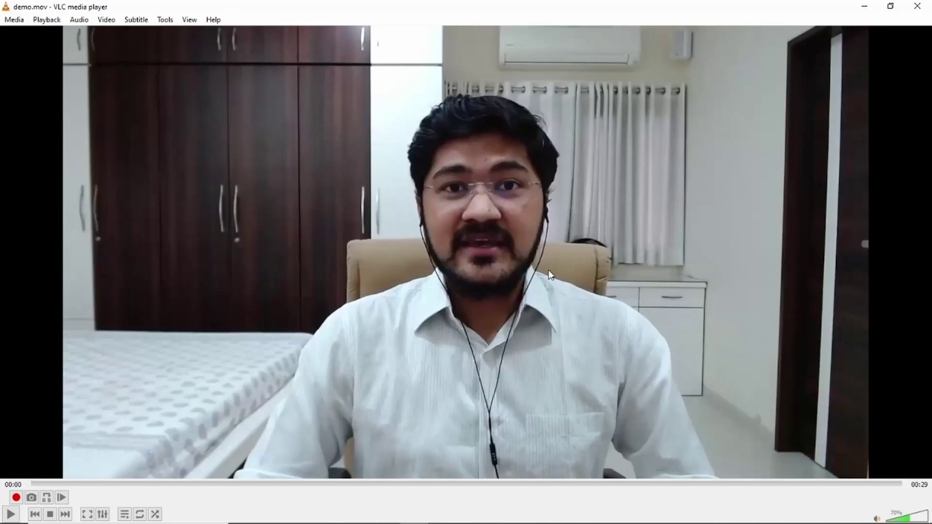
# - Play demo.mov full screen in VLC and pause it at 00:13 of 00:29
pyautogui.doubleClick(556, 279)
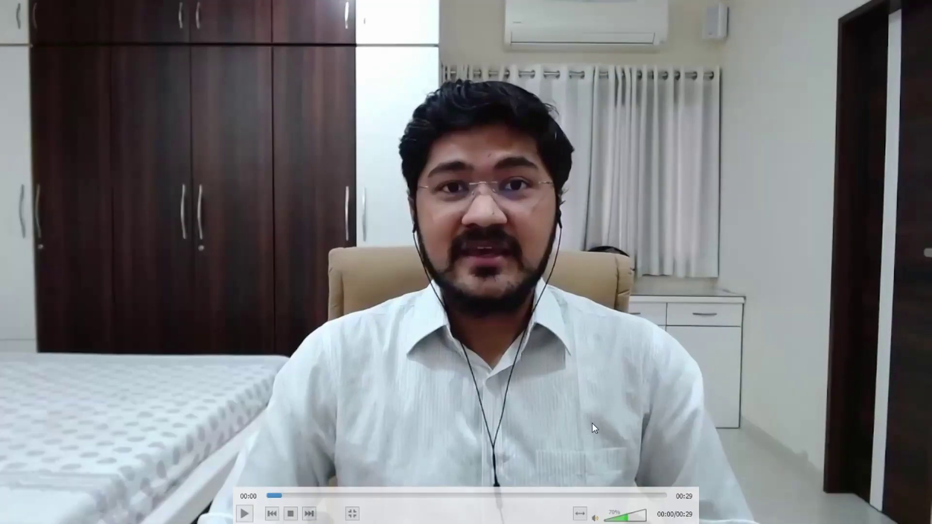
pyautogui.press('space')
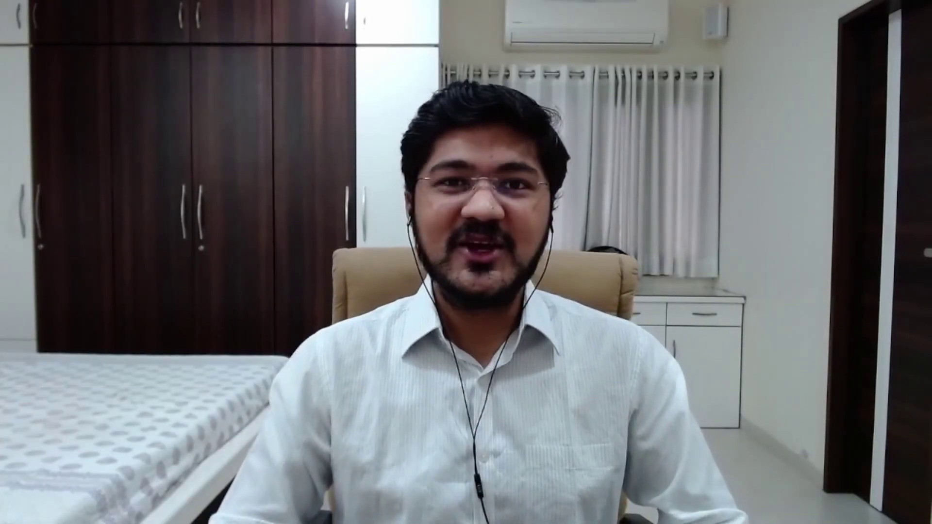
pyautogui.press('space')
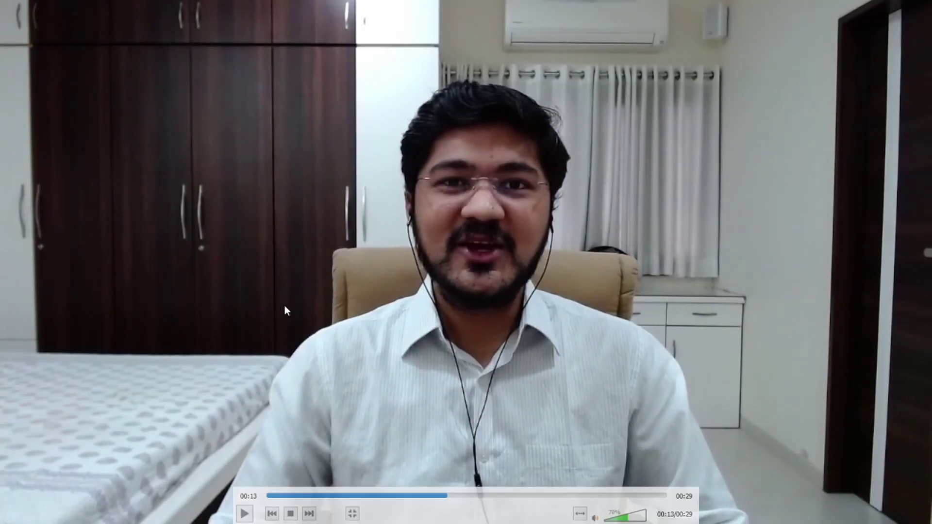